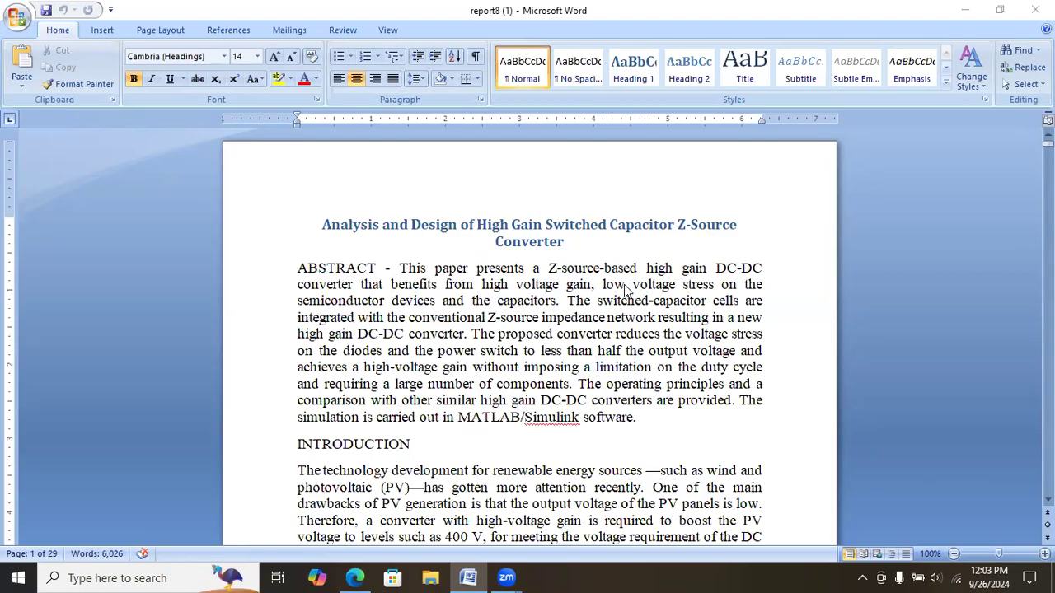
- Minimize the Word report to bring the Simulink model in the browser into view
click(961, 12)
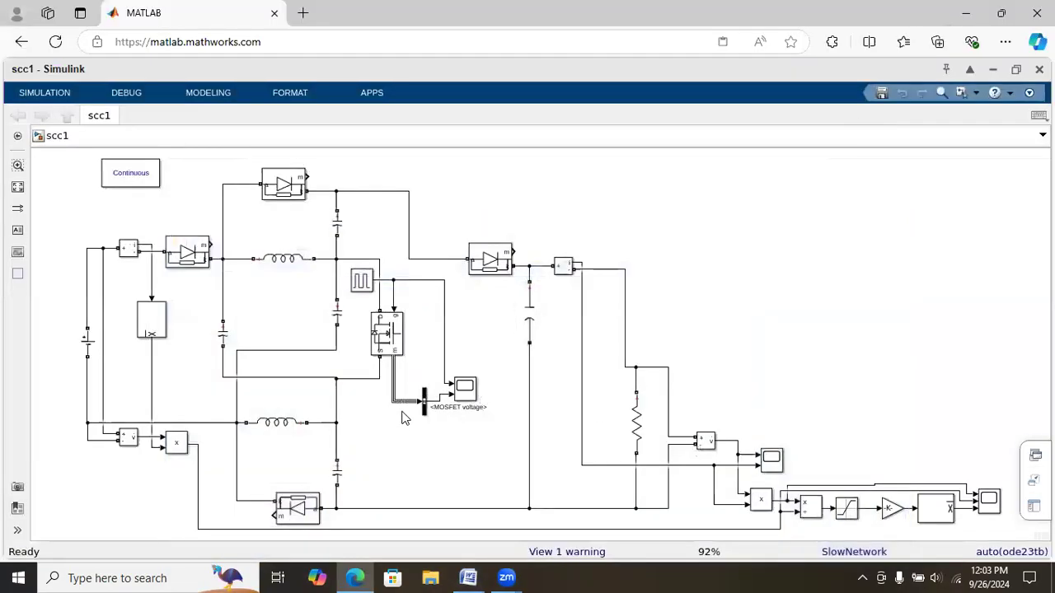
drag(195, 282, 373, 411)
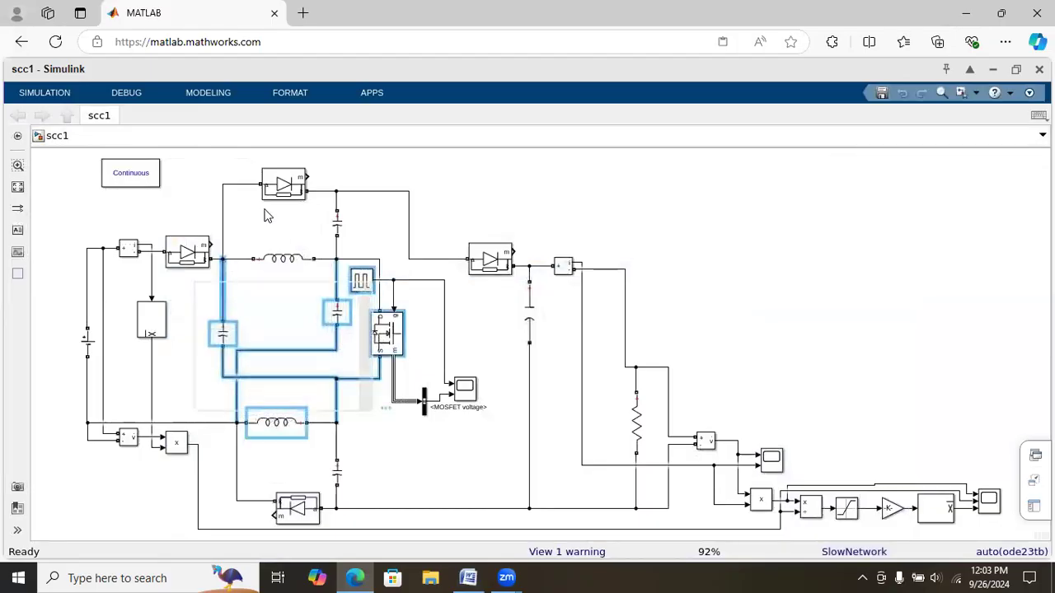
drag(237, 157, 418, 237)
drag(219, 461, 376, 520)
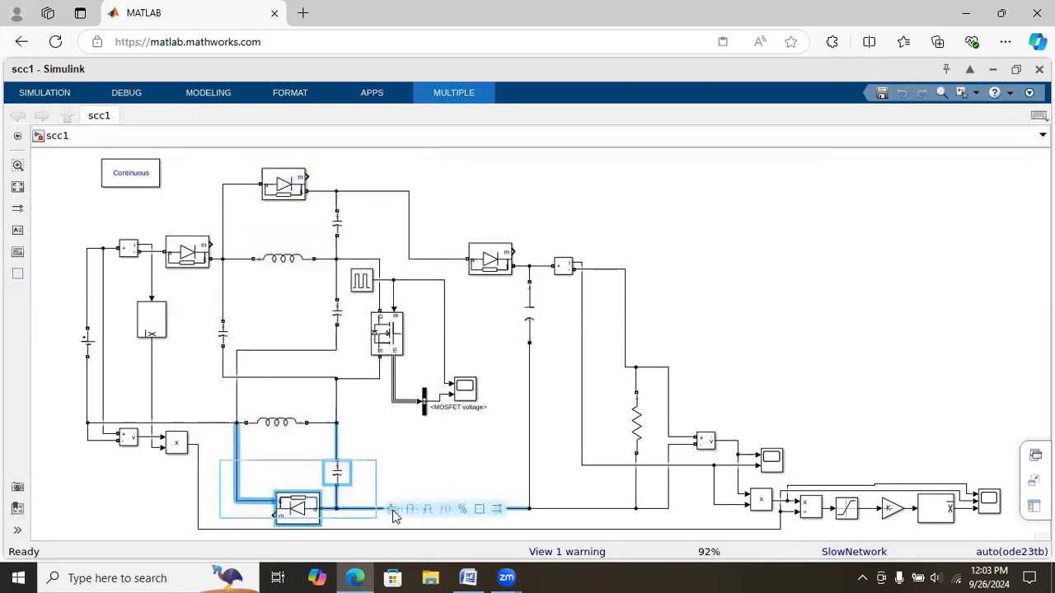
double_click(91, 348)
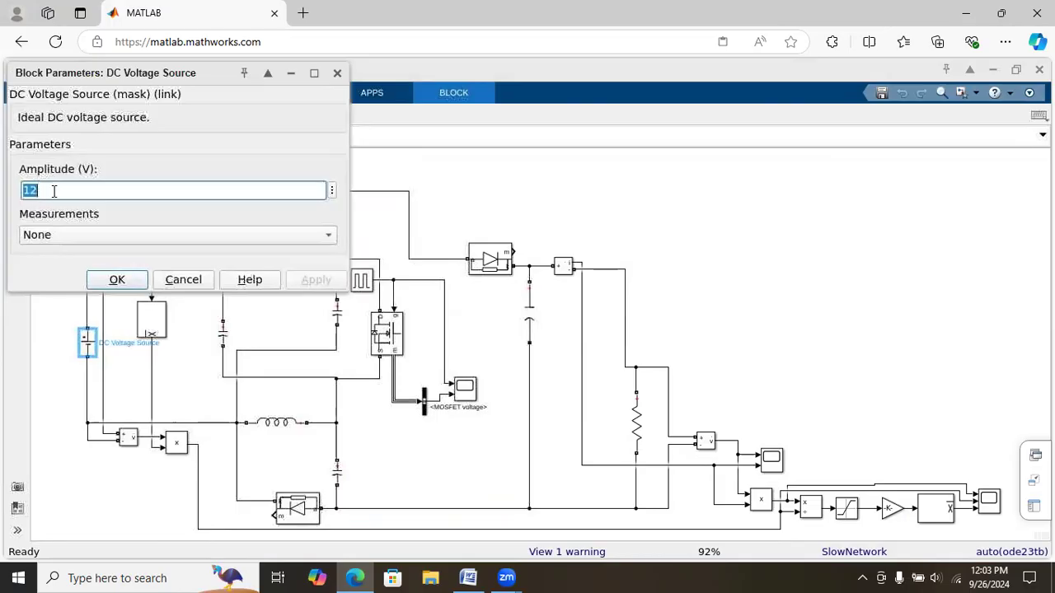
click(116, 279)
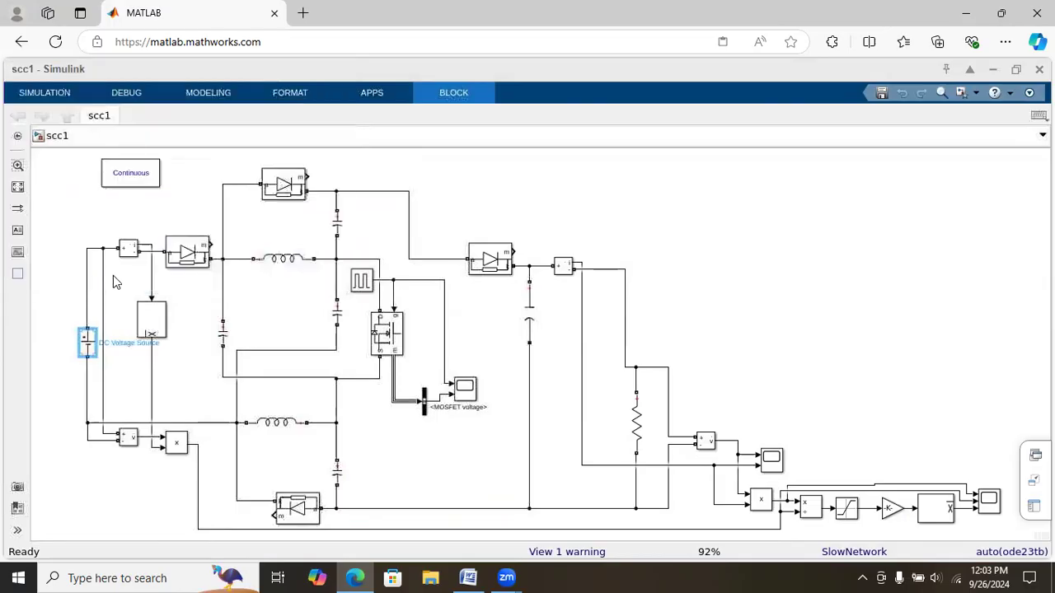
double_click(369, 285)
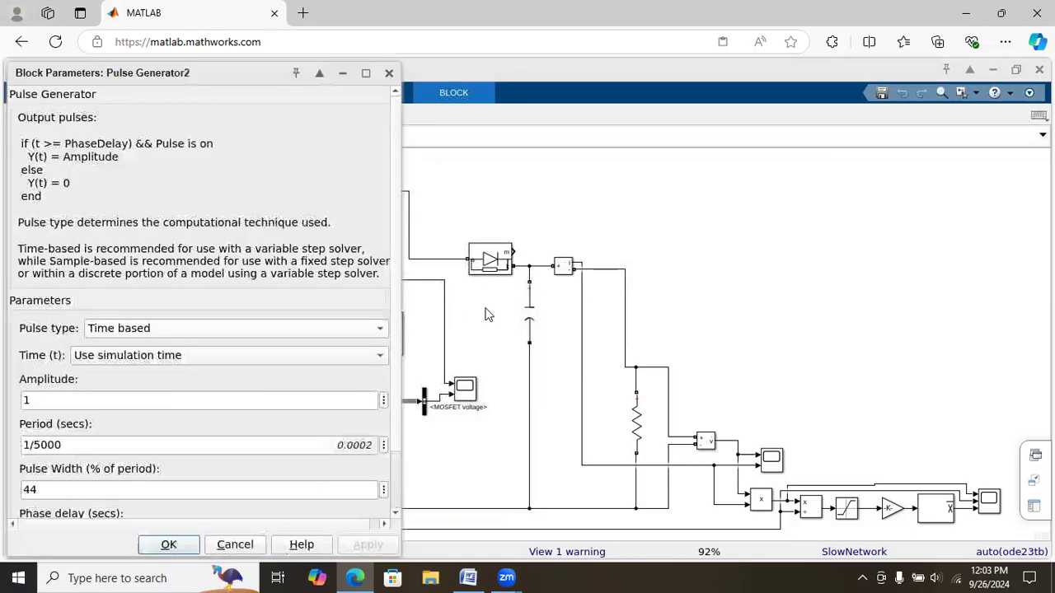
scroll(132, 445, down, 2)
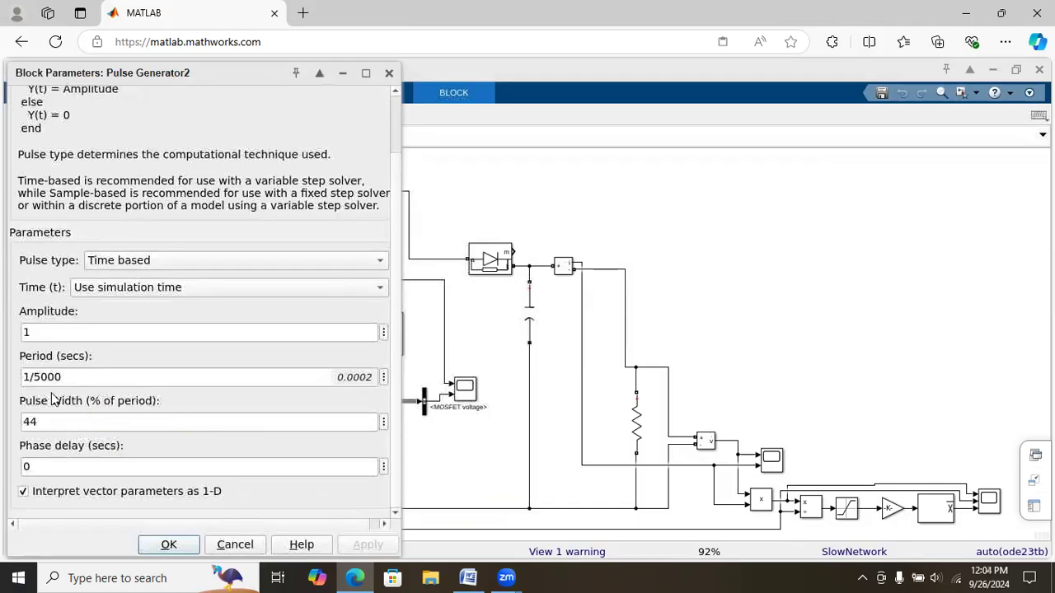
click(168, 545)
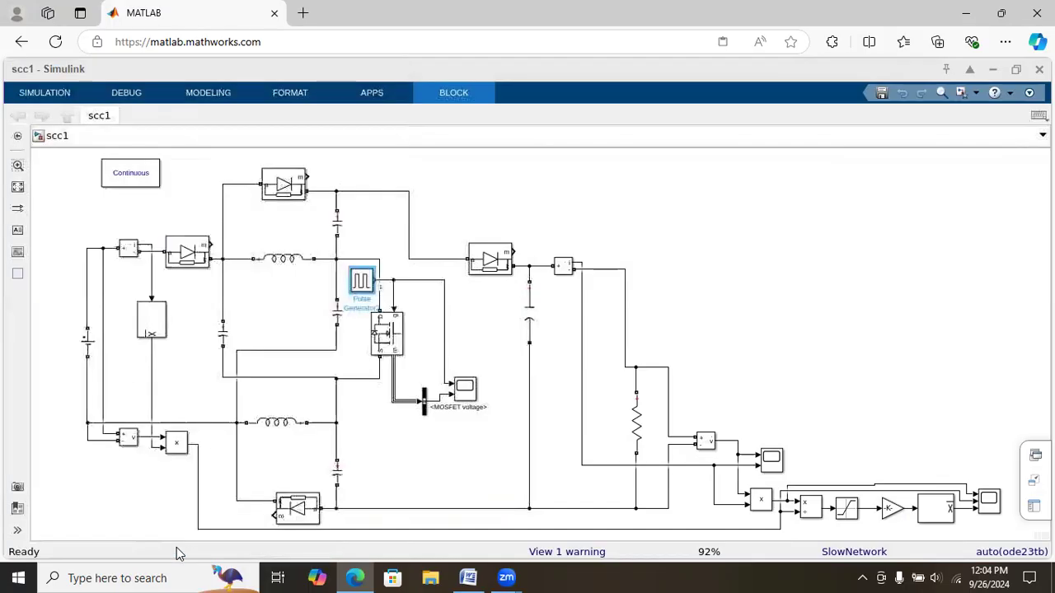
click(639, 428)
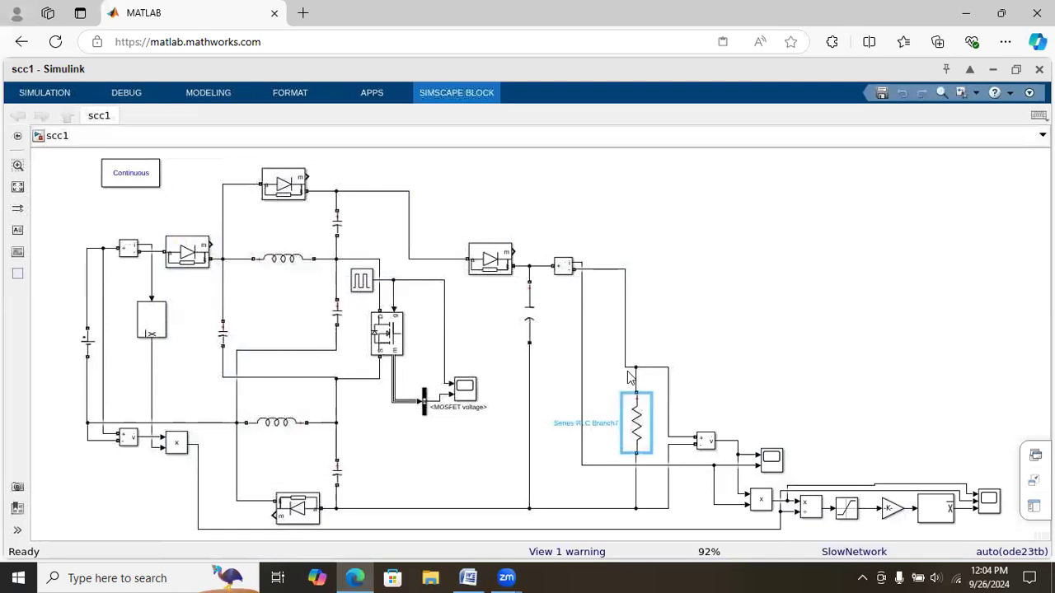
double_click(641, 432)
click(37, 242)
key(Delete)
text(5)
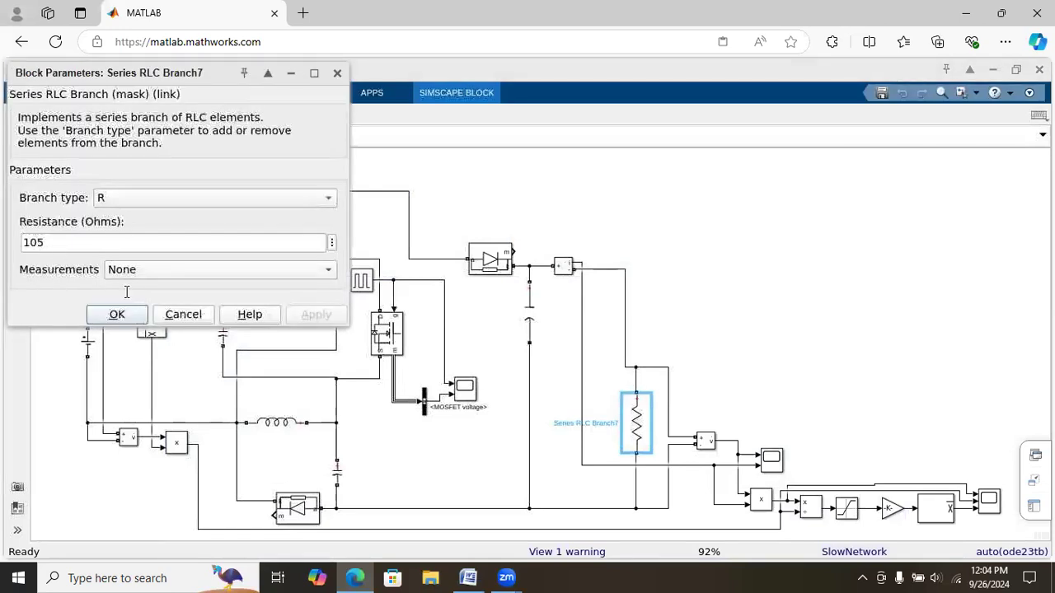
click(118, 315)
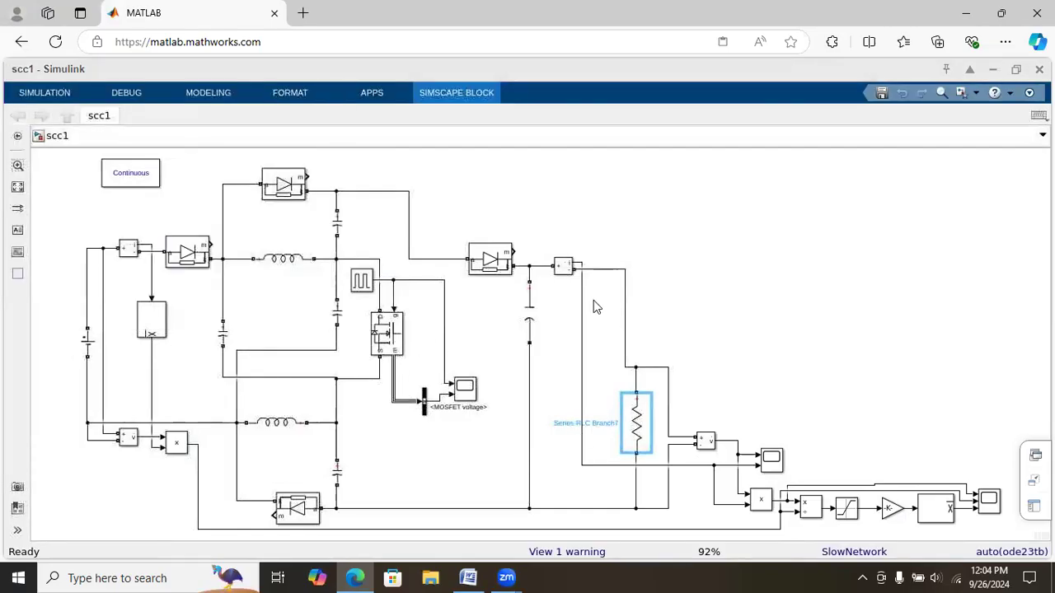
click(775, 460)
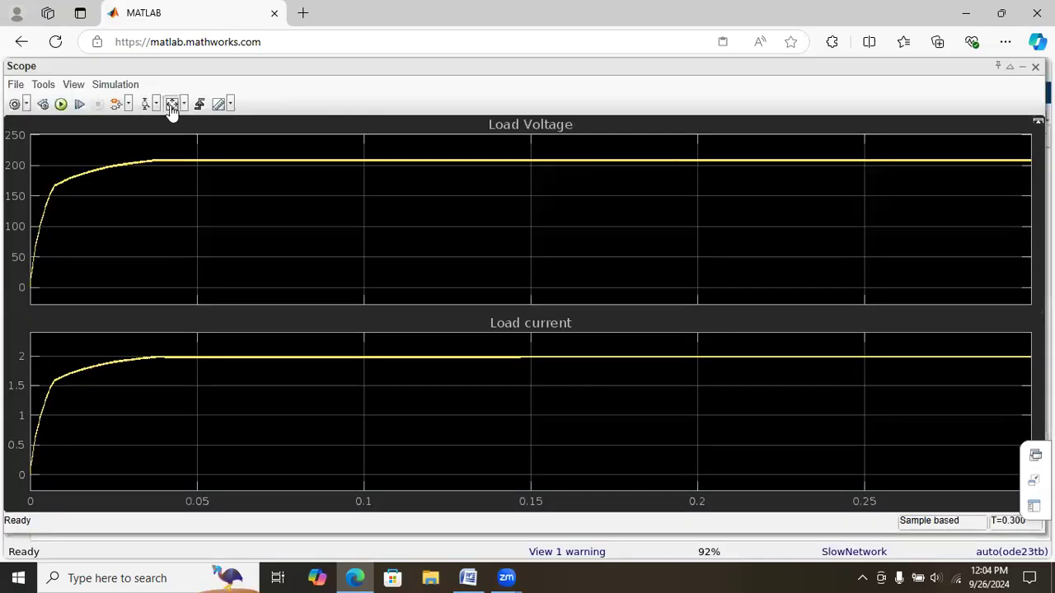
click(145, 105)
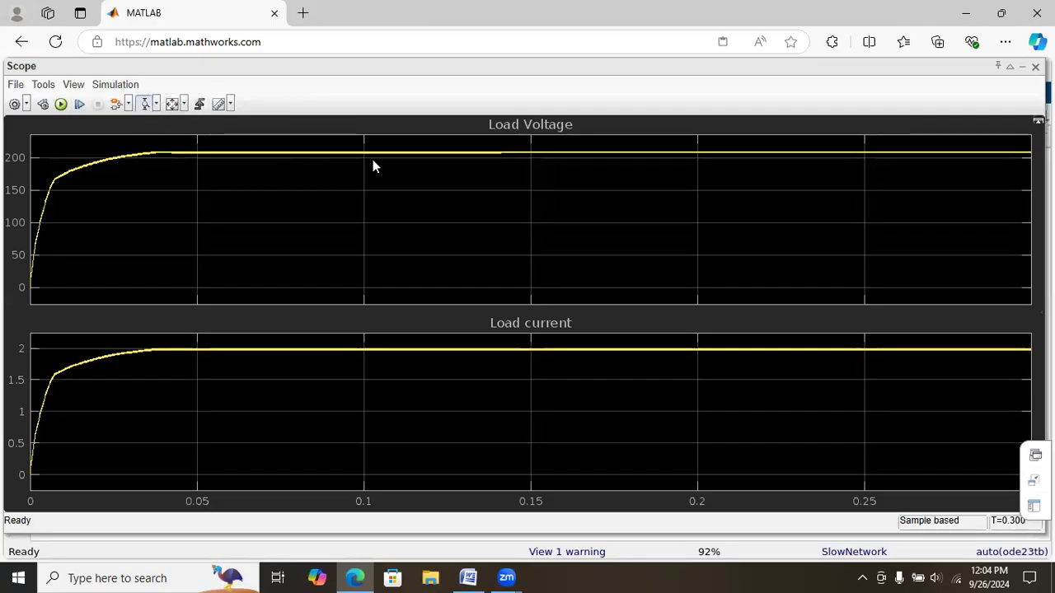
drag(452, 141, 417, 237)
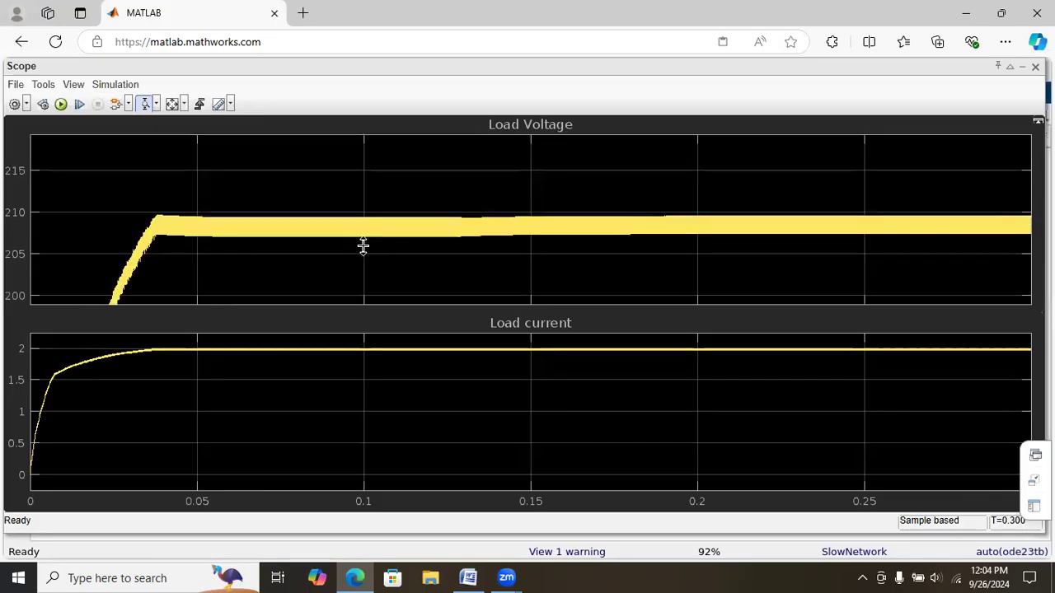
click(172, 104)
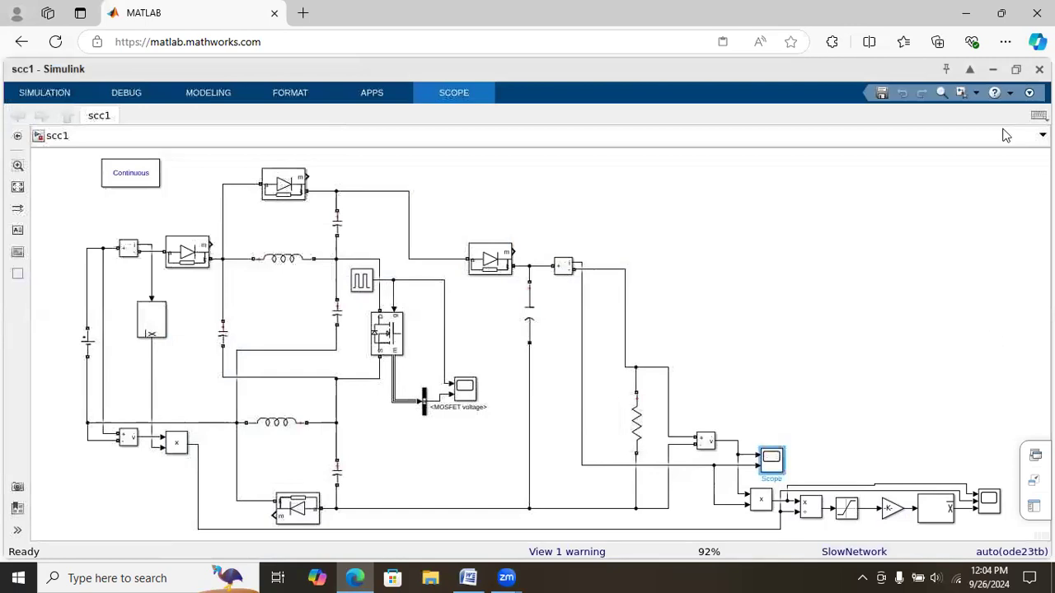
double_click(989, 499)
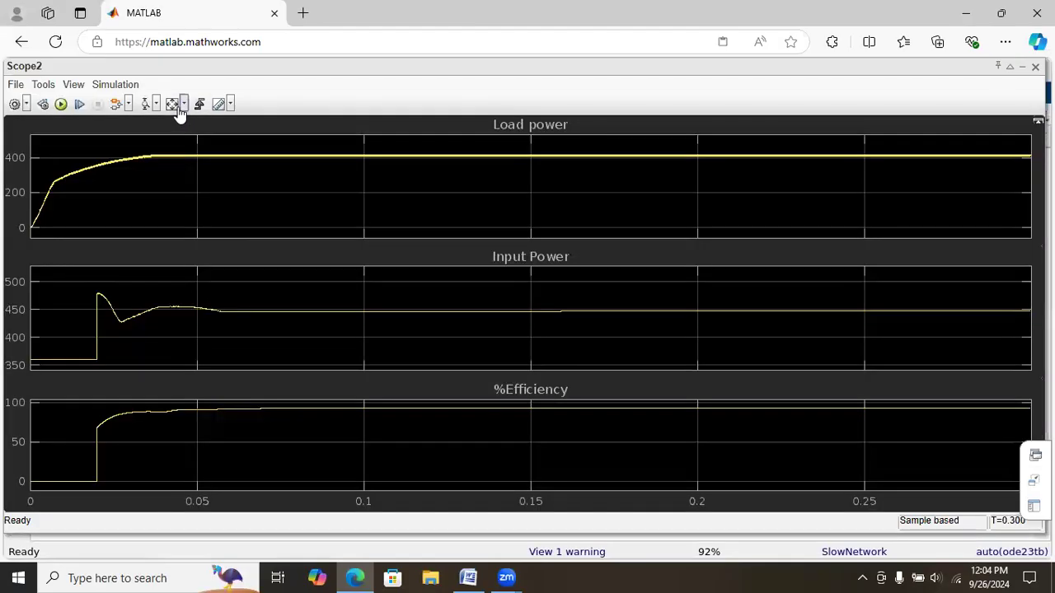
click(174, 109)
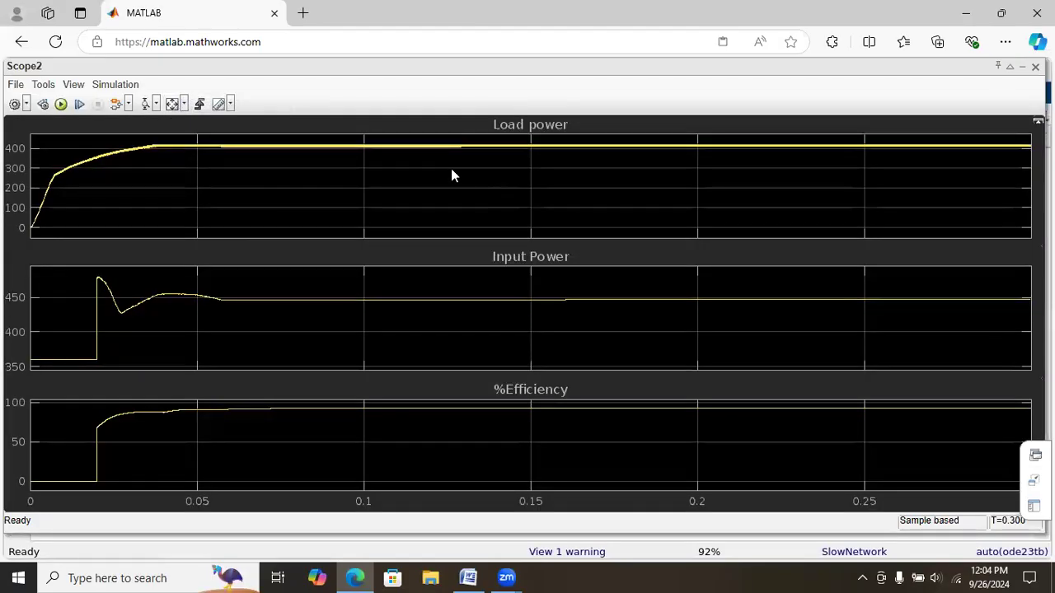
click(145, 105)
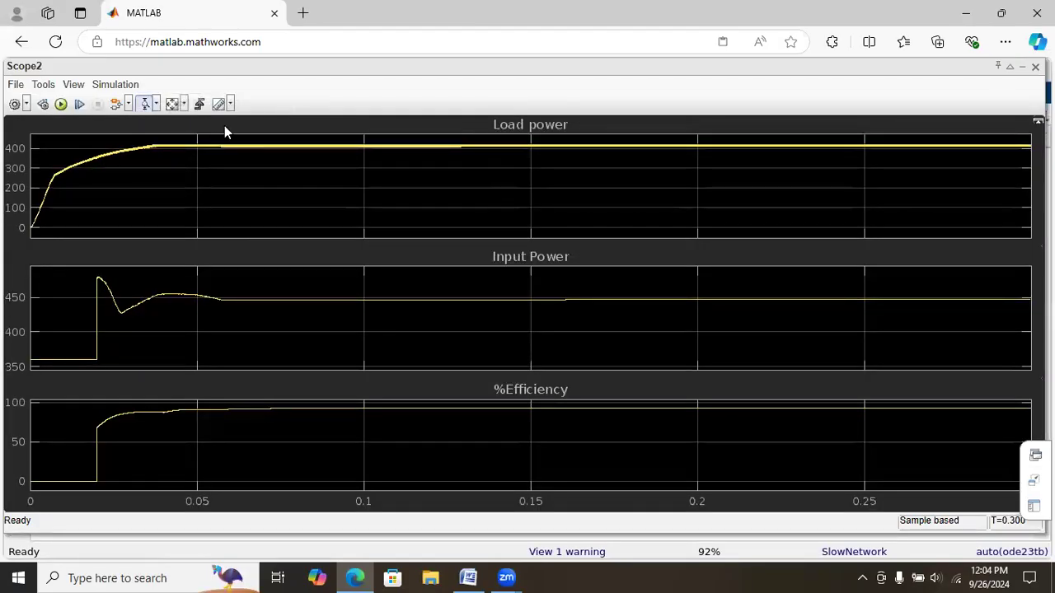
drag(487, 156, 499, 132)
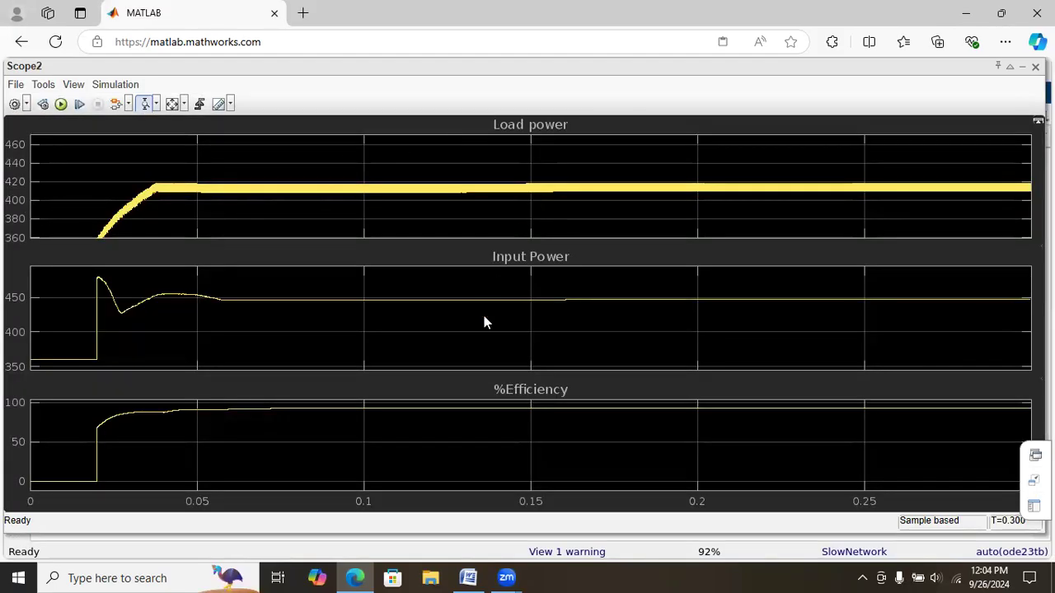
drag(497, 312, 497, 289)
drag(441, 313, 449, 352)
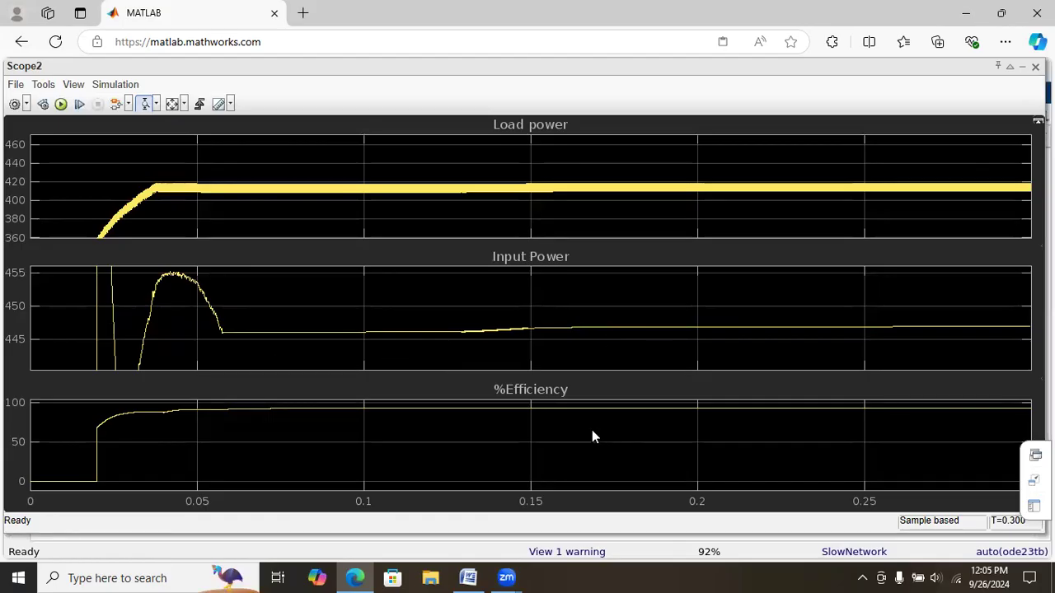
drag(561, 415, 563, 379)
mouse_move(567, 435)
mouse_down()
mouse_move(582, 468)
mouse_move(600, 428)
mouse_move(634, 412)
mouse_move(638, 478)
mouse_up()
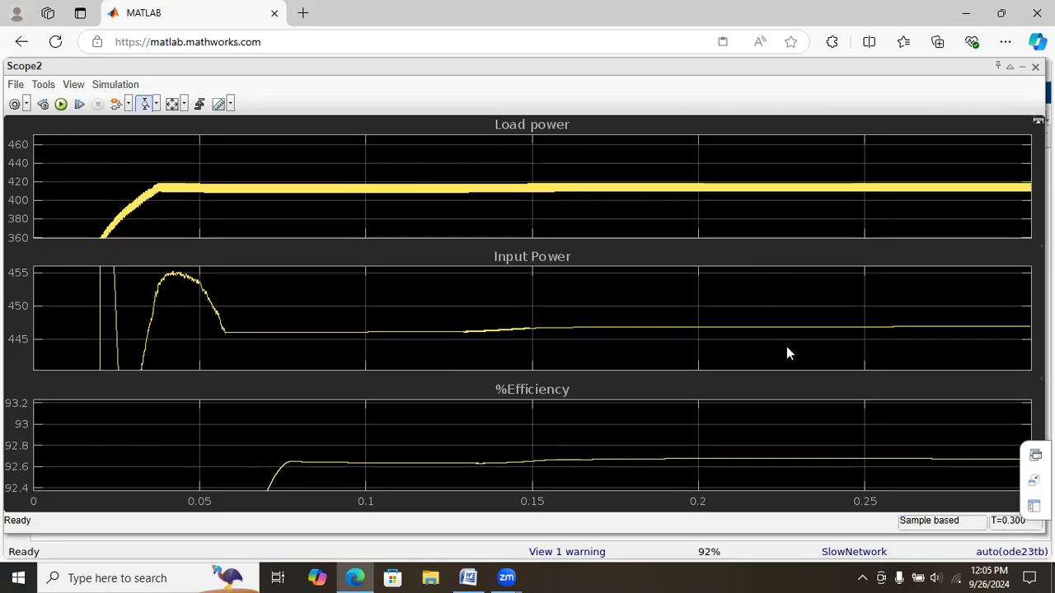
click(171, 105)
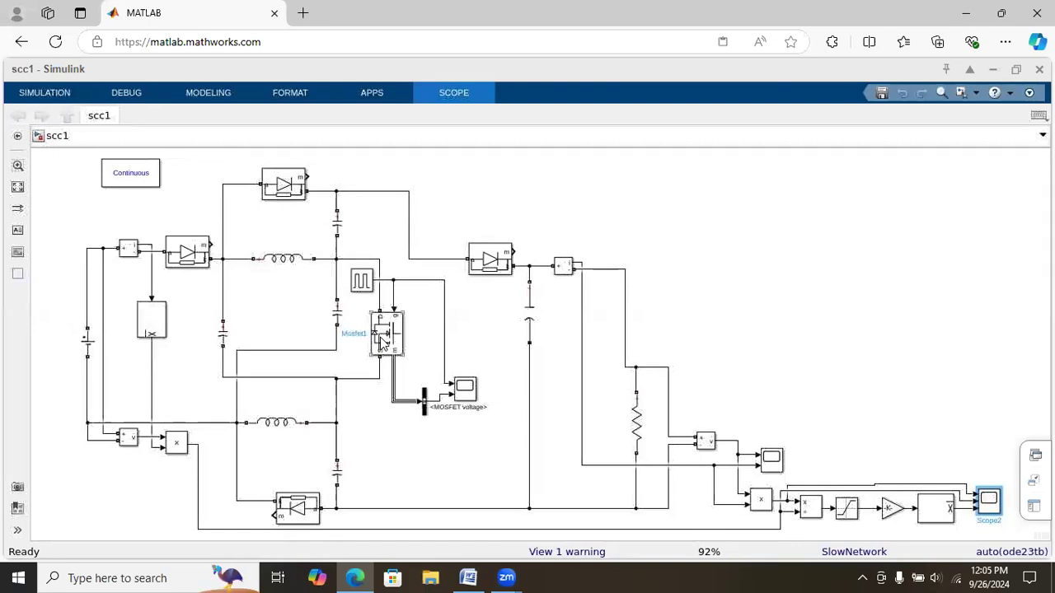
click(465, 388)
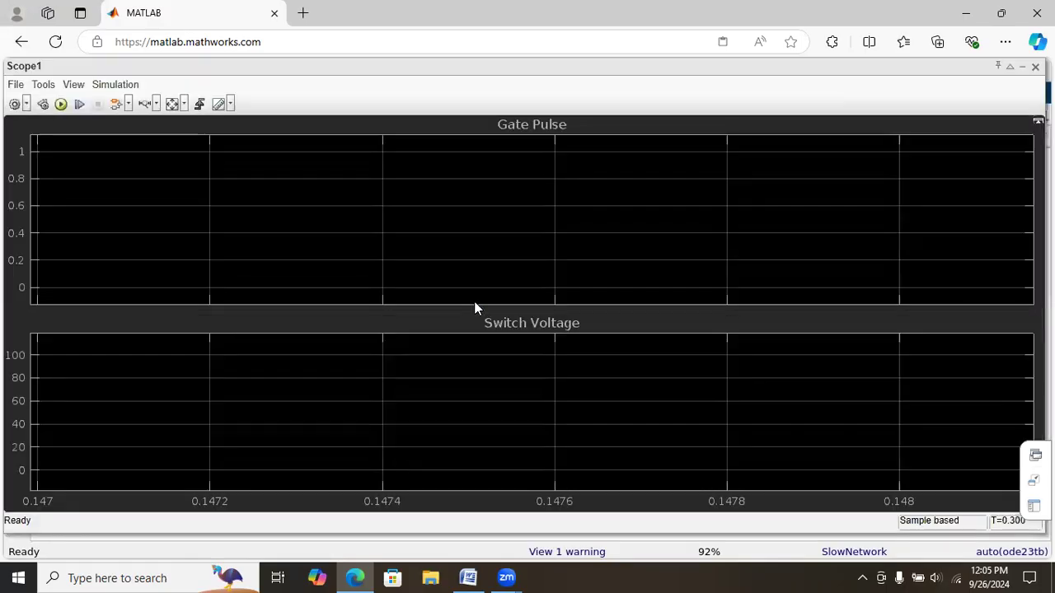
click(172, 104)
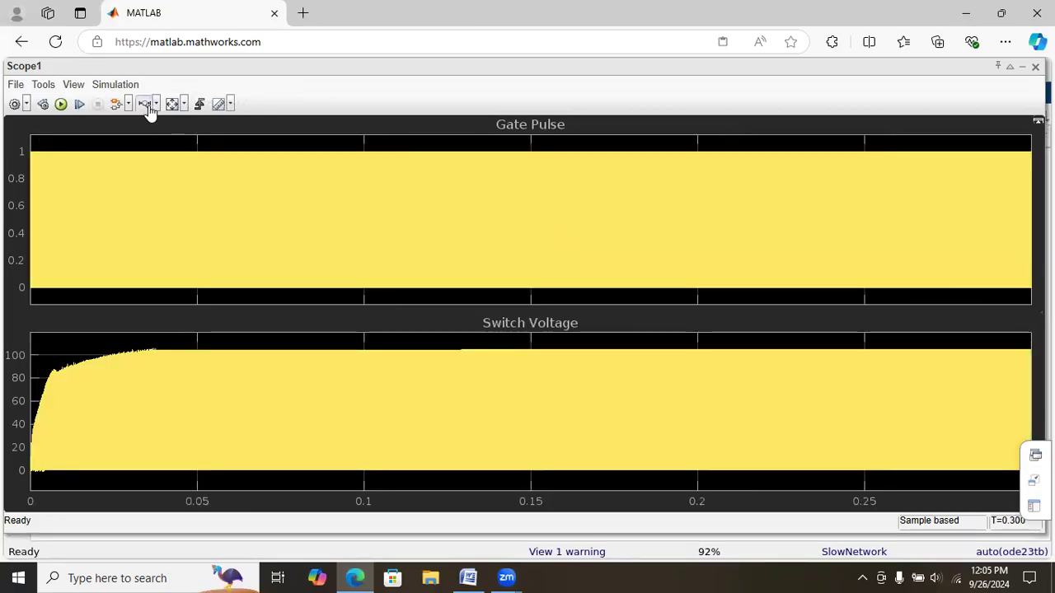
click(146, 106)
drag(516, 208, 556, 243)
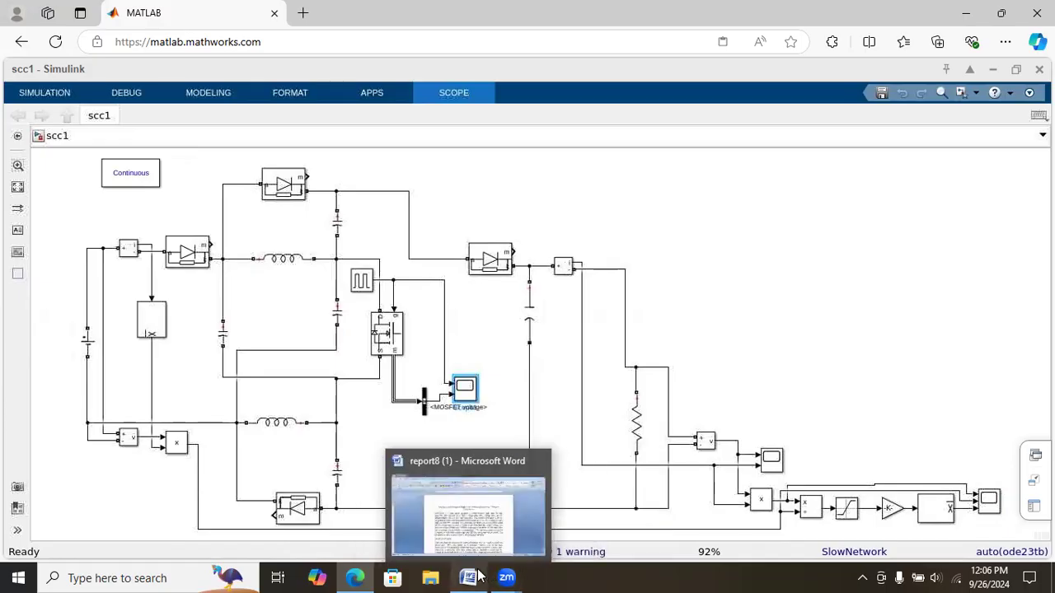
- Minimize scc1 to reveal scc2, then select and deselect its added right-hand diode stage
mouse_move(355, 576)
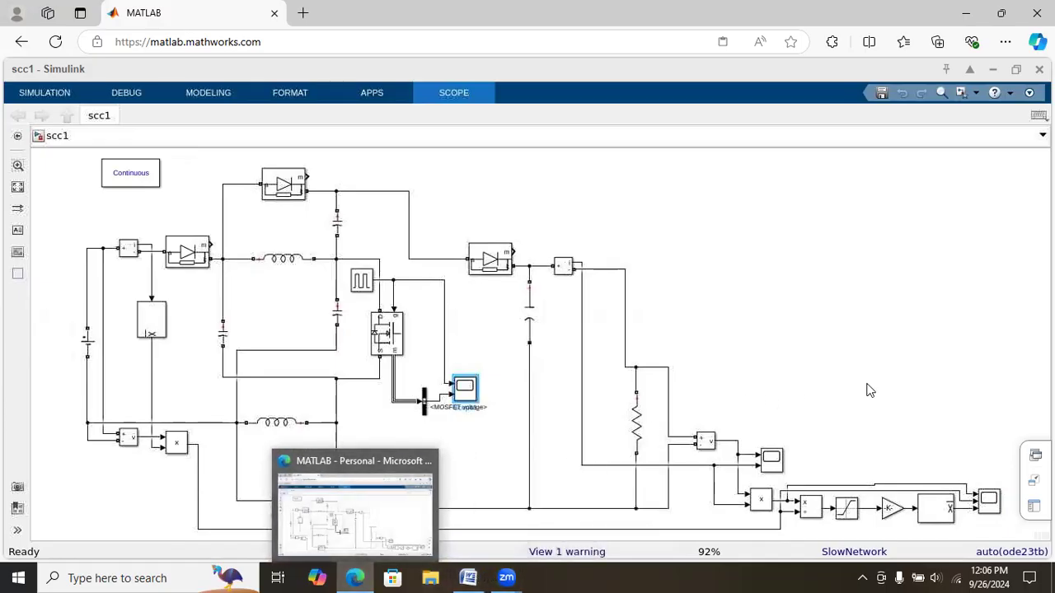
click(993, 71)
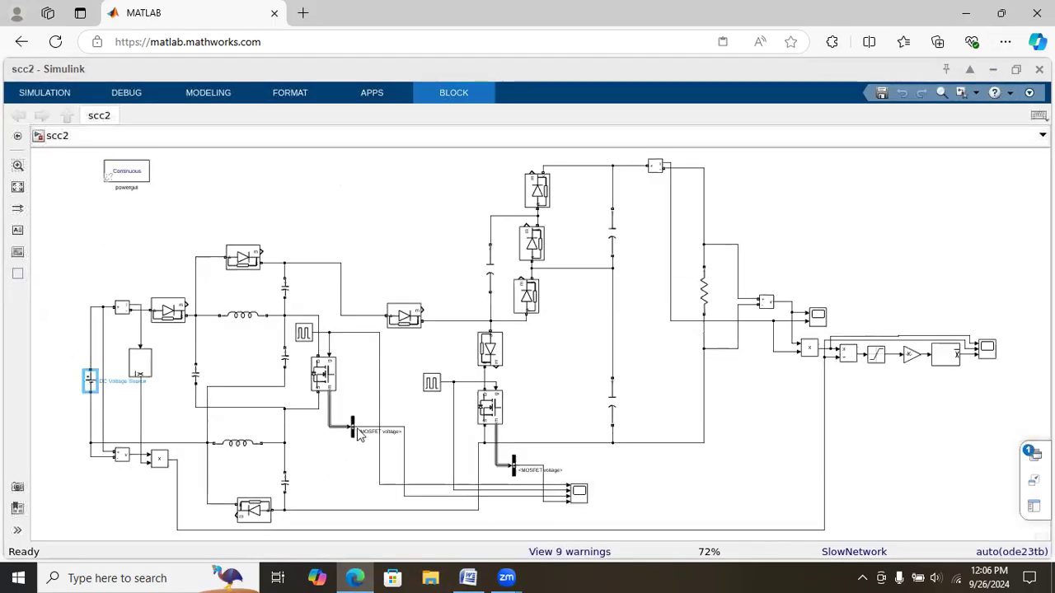
drag(443, 169, 520, 218)
drag(649, 437, 631, 485)
drag(648, 498, 651, 499)
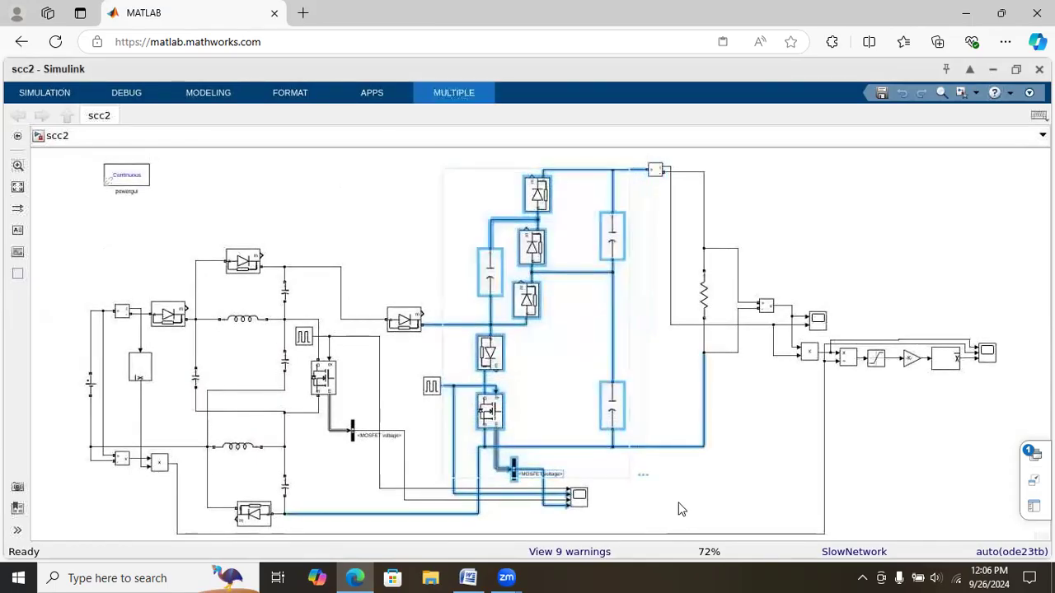
click(751, 469)
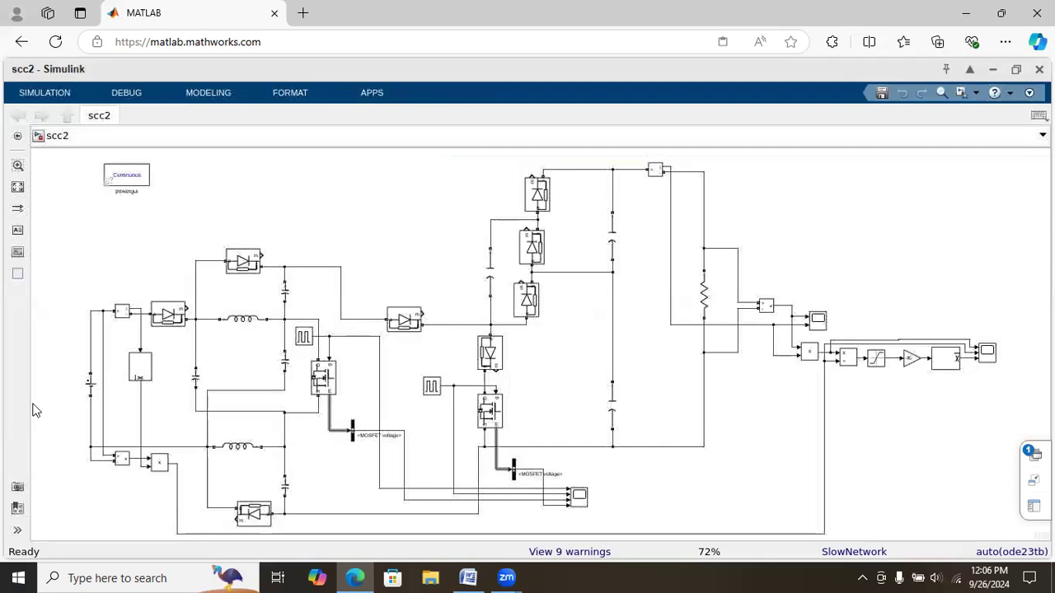
click(91, 386)
double_click(91, 388)
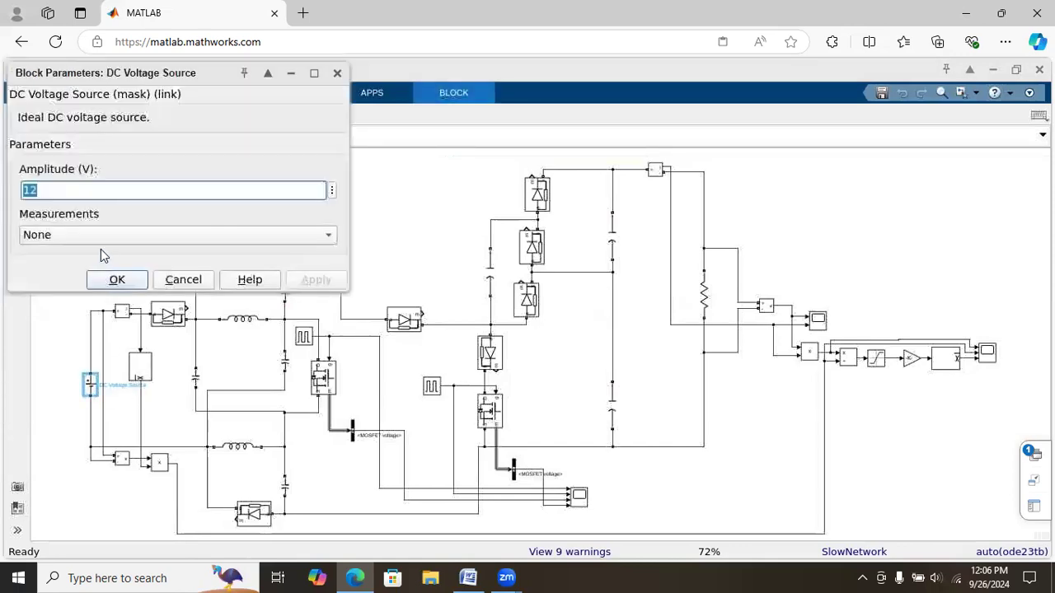
click(115, 280)
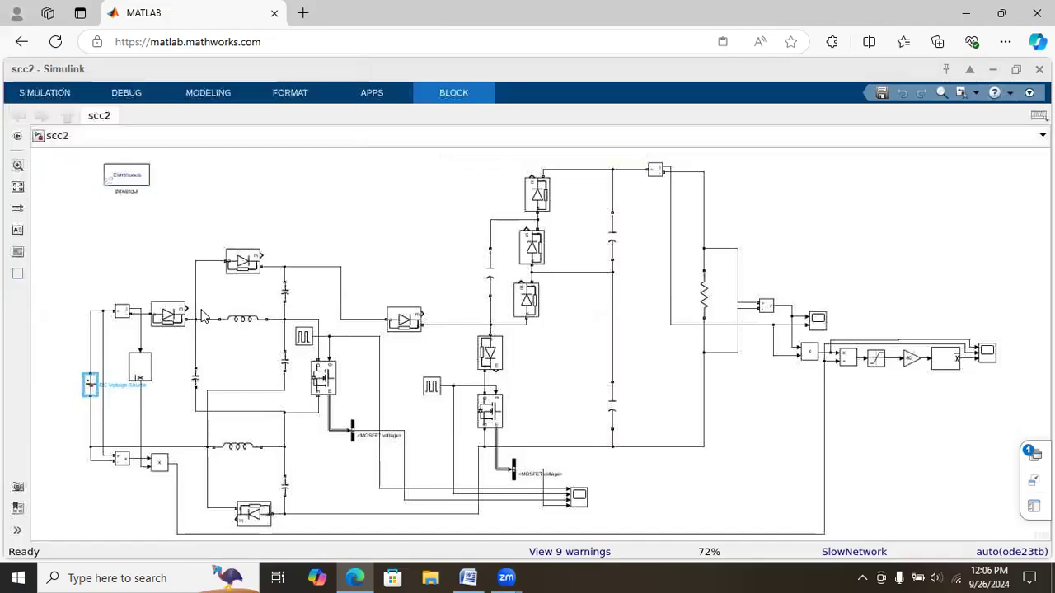
click(303, 338)
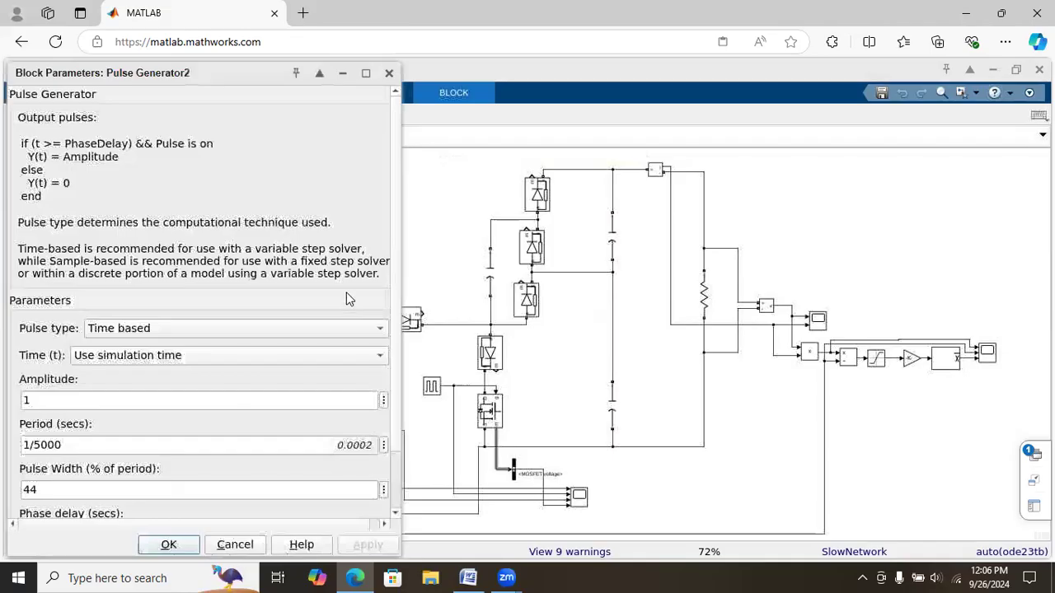
scroll(179, 448, down, 1)
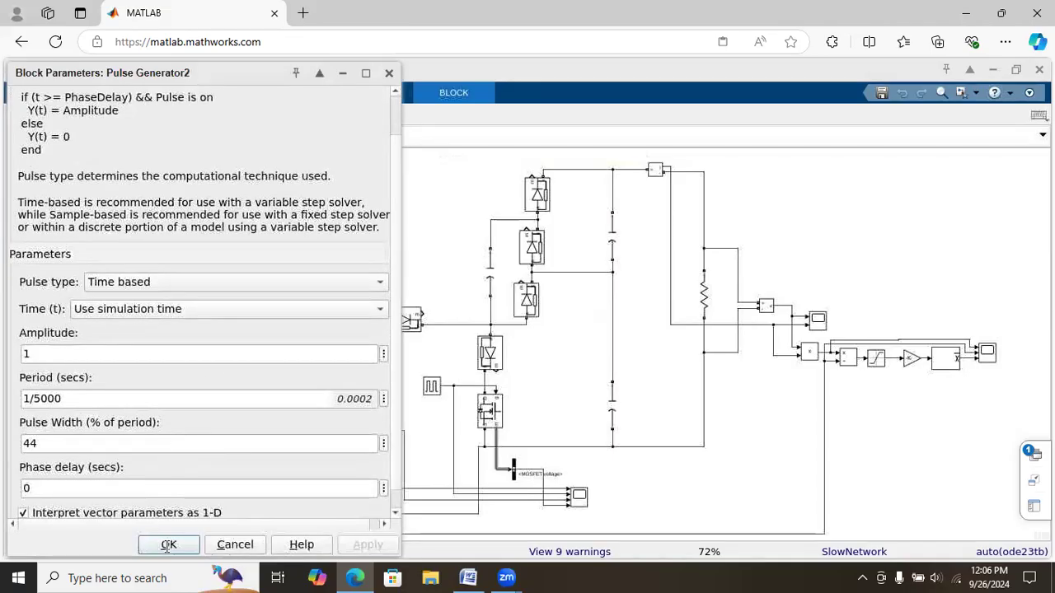
scroll(168, 545, down, 1)
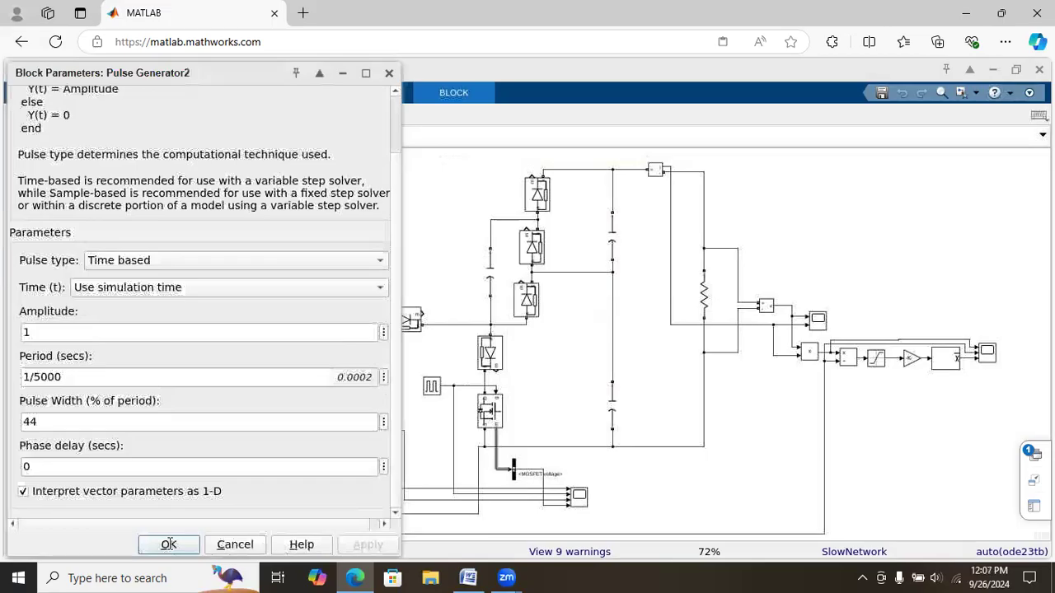
click(169, 545)
click(432, 389)
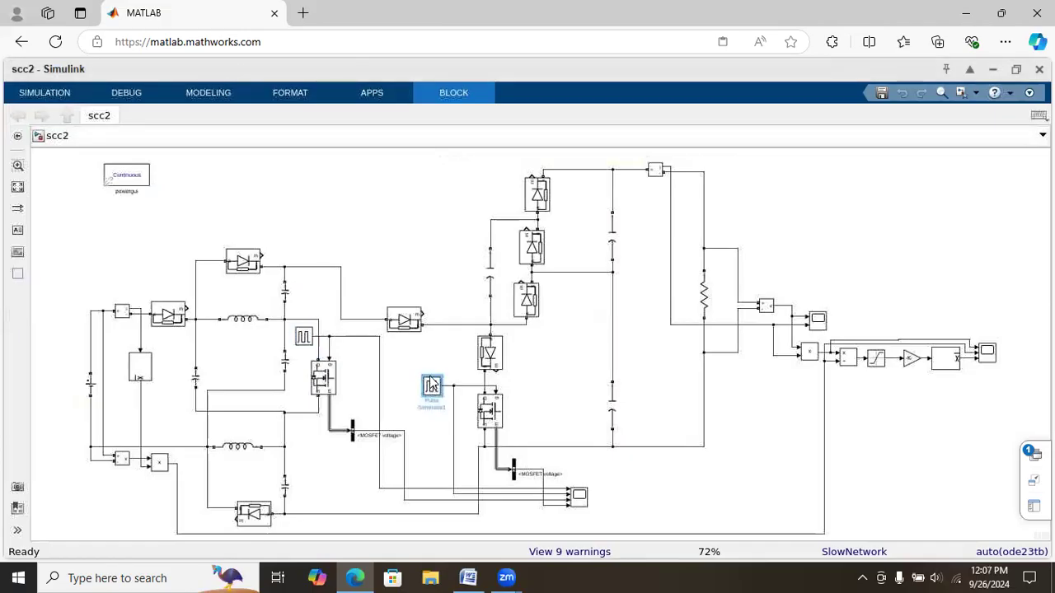
double_click(431, 384)
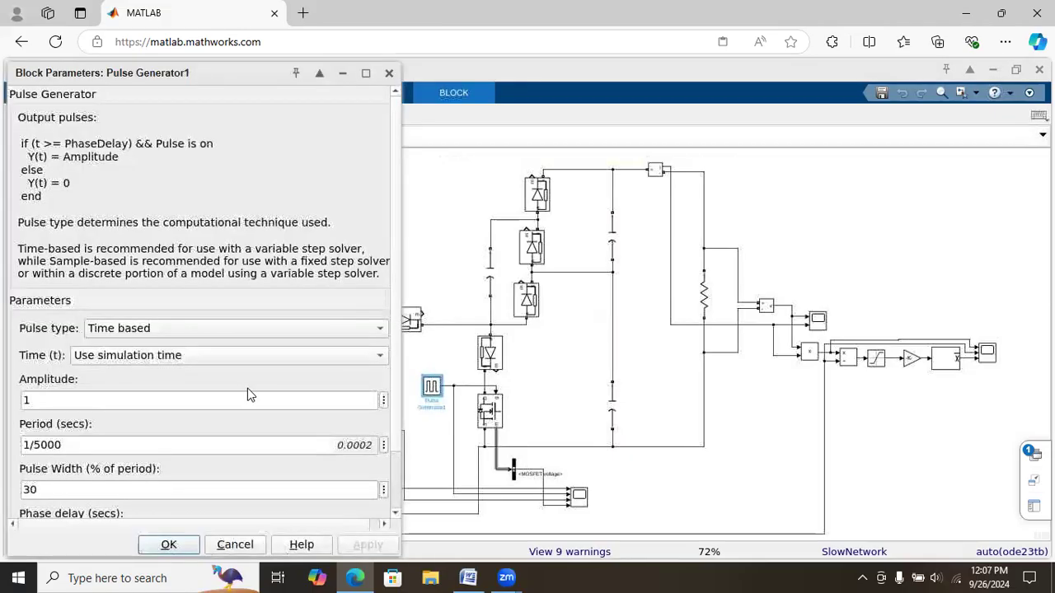
scroll(71, 500, down, 2)
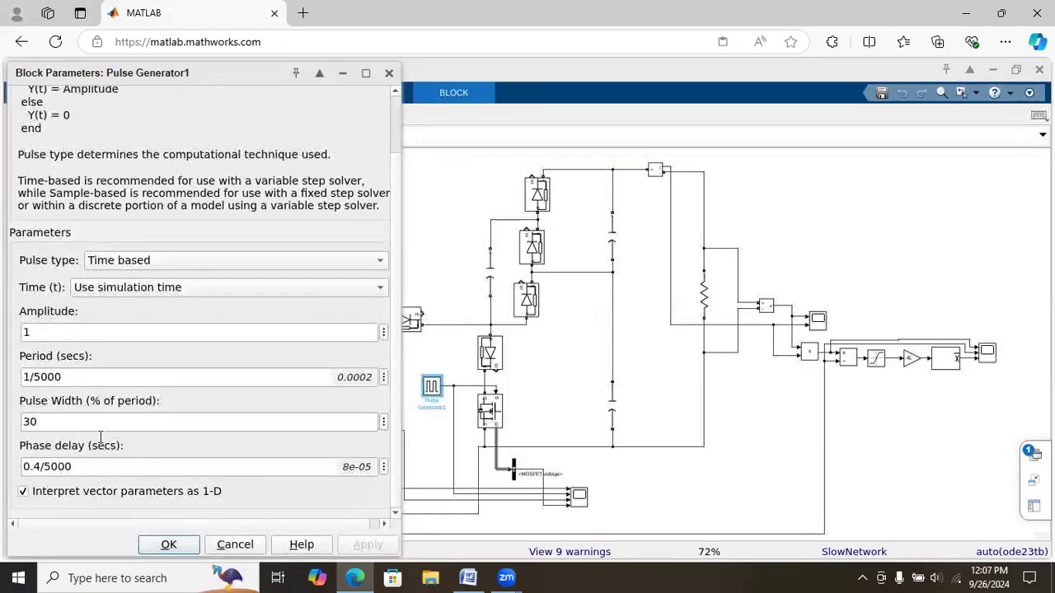
click(169, 546)
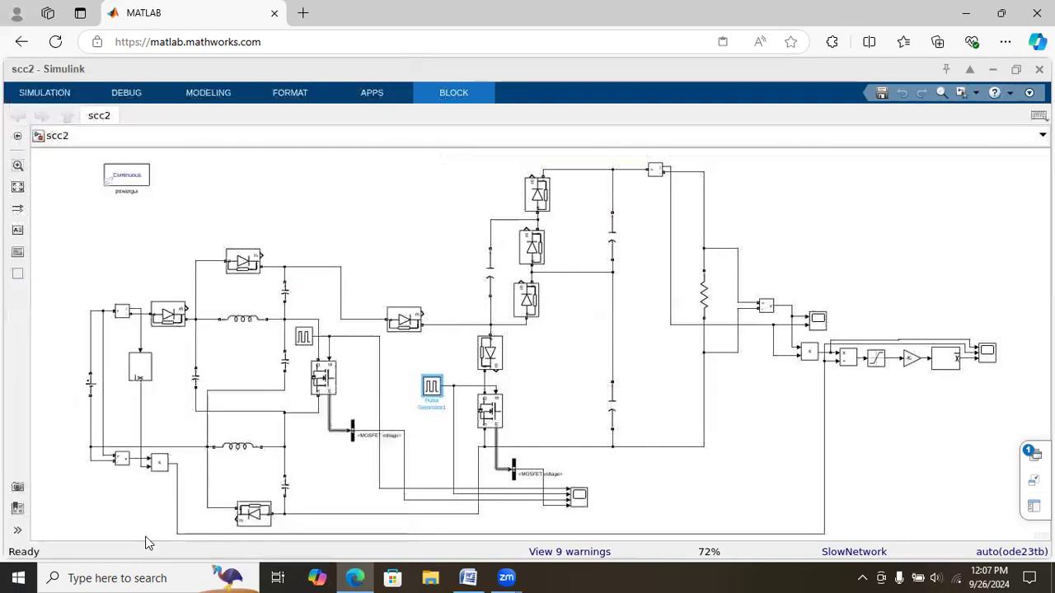
- Open Scope1 and fit its four gate-pulse and switch-voltage plots to the full run
click(543, 321)
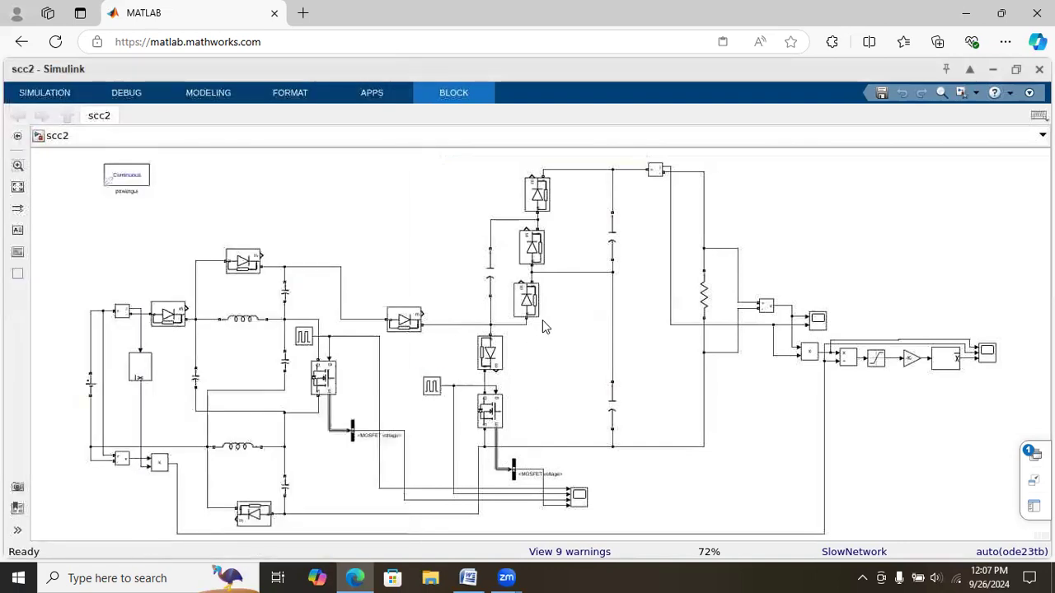
click(580, 498)
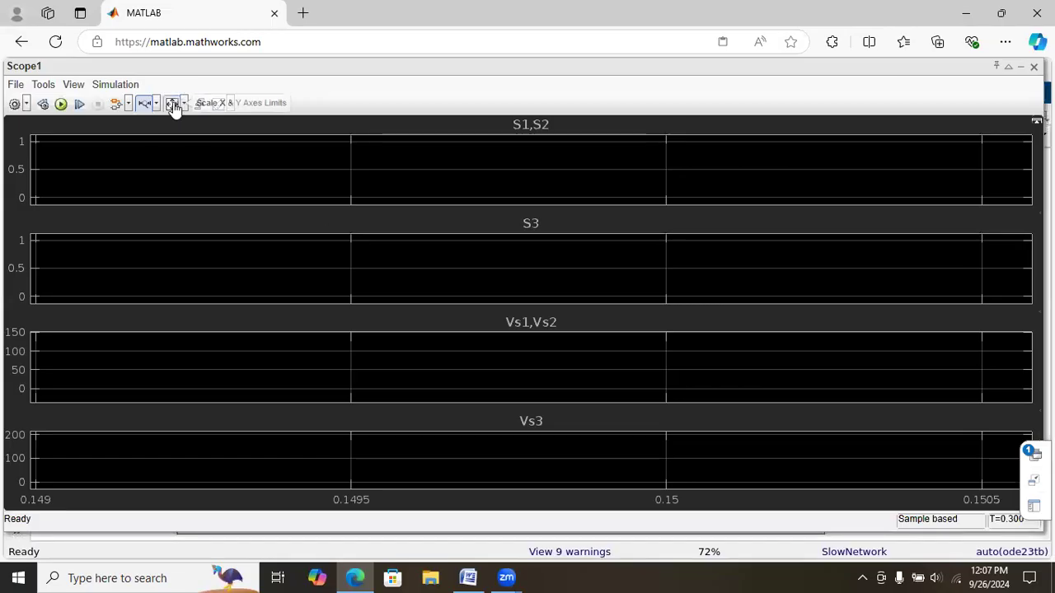
click(174, 105)
- Zoom the time axis in around 0.15 s to show a few switching periods
click(145, 104)
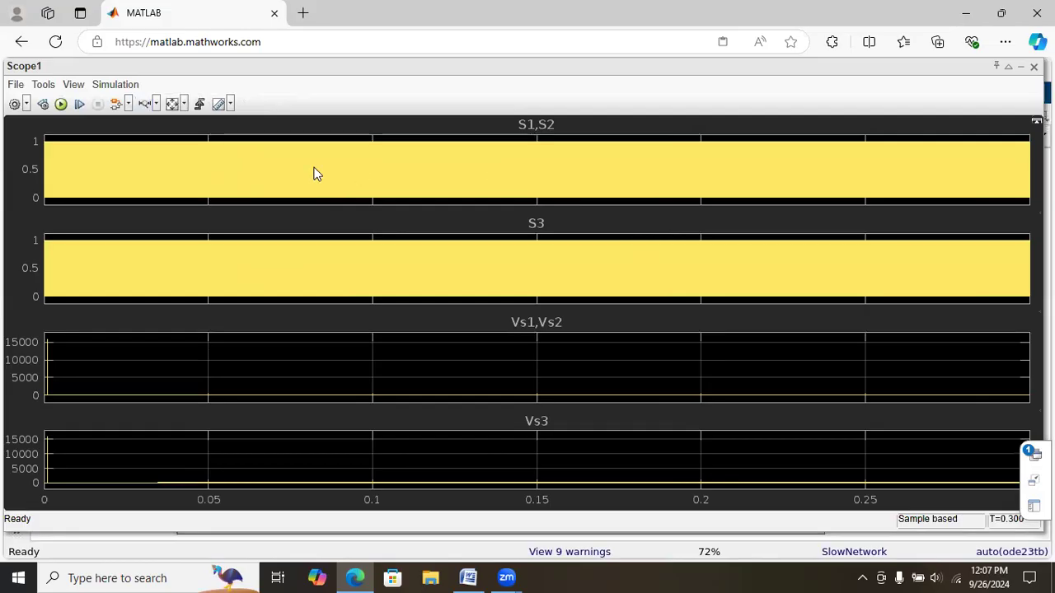
click(146, 105)
drag(514, 176, 566, 179)
drag(489, 181, 552, 178)
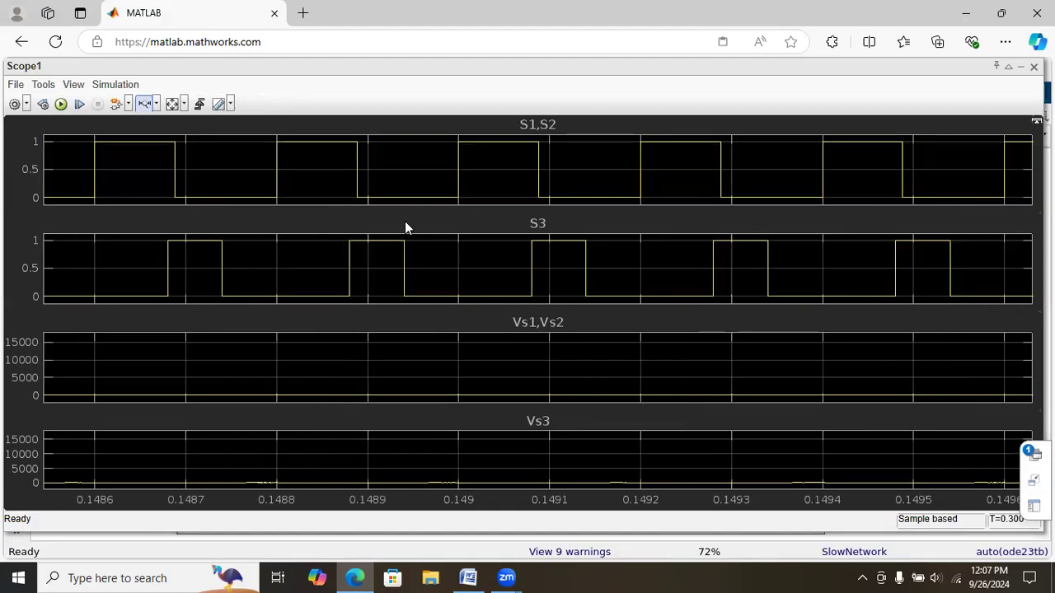
click(157, 105)
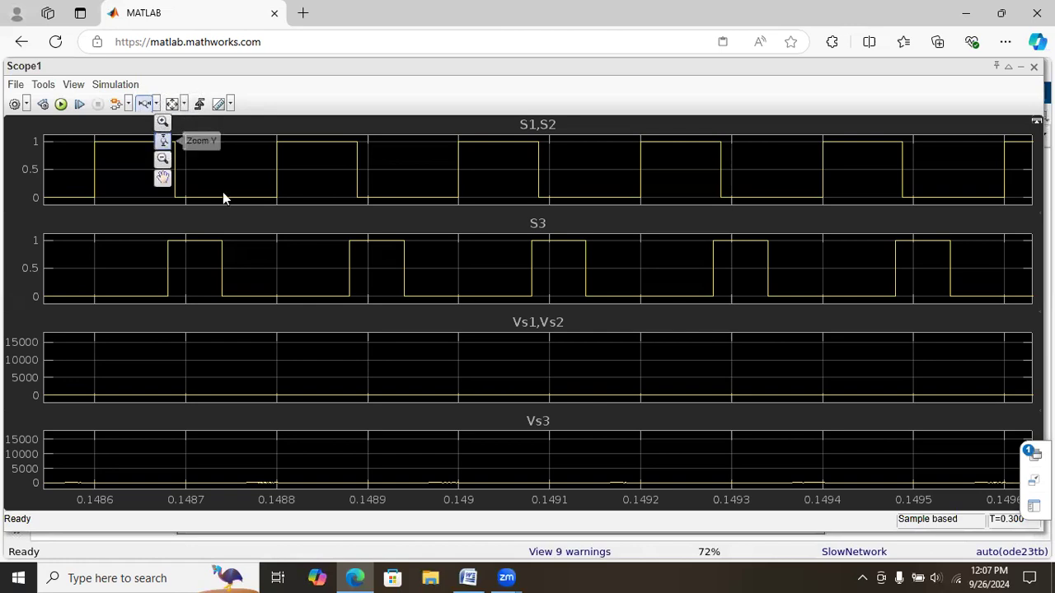
- Zoom the Vs1,Vs2 plot vertically onto its switch-voltage trace
mouse_move(532, 384)
mouse_down()
mouse_move(530, 403)
mouse_move(551, 391)
mouse_move(548, 381)
mouse_up()
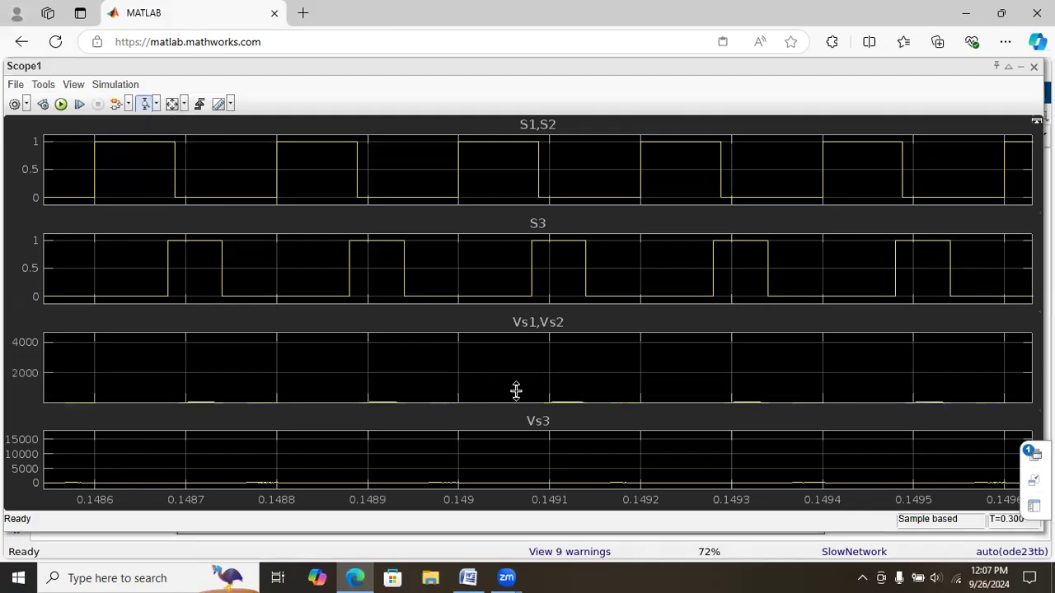
drag(516, 418, 515, 409)
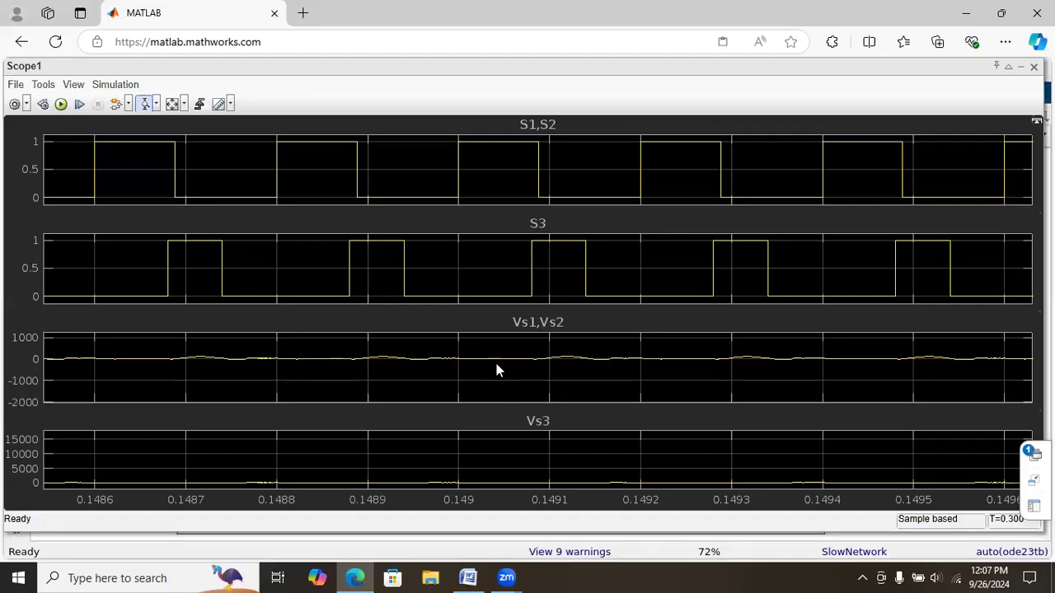
mouse_move(521, 311)
mouse_down()
mouse_move(502, 393)
mouse_move(548, 355)
mouse_up()
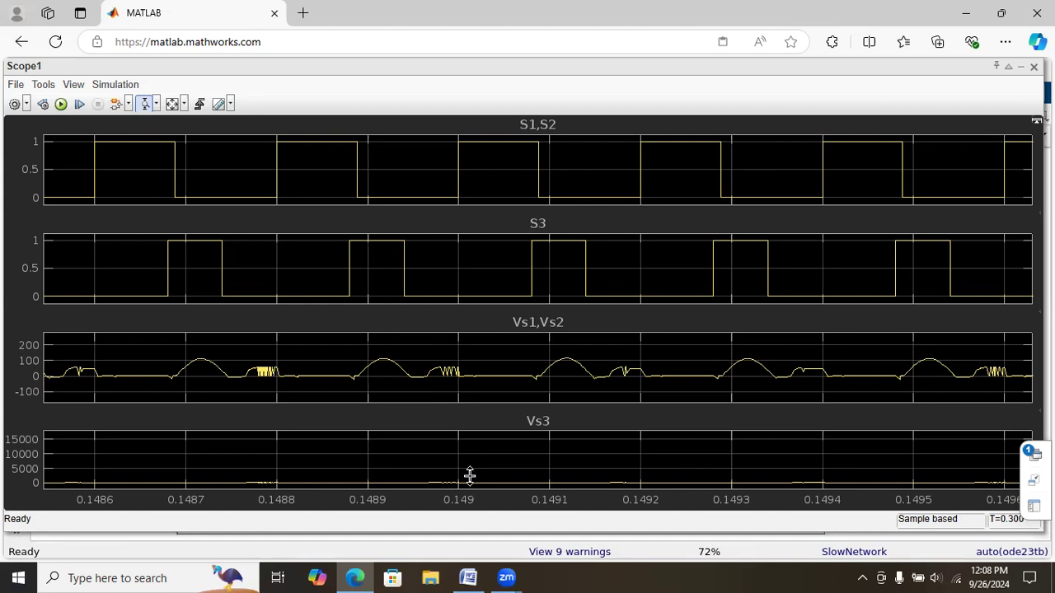
- Rescale Vs3 to -100–300 and Vs1,Vs2 to 20–120, then close Scope1
drag(471, 495, 495, 483)
drag(493, 447, 500, 482)
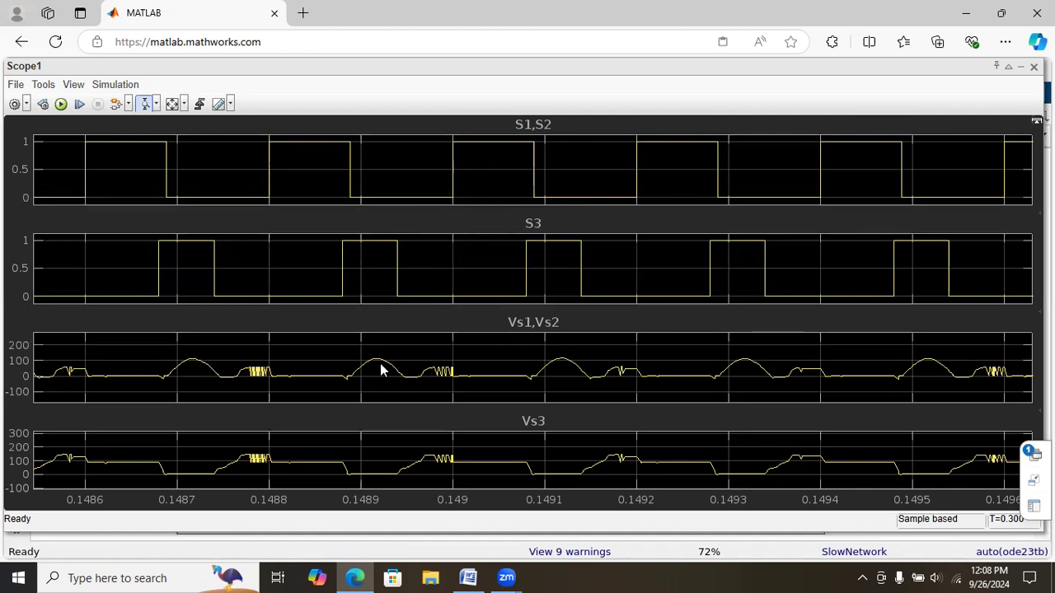
click(446, 386)
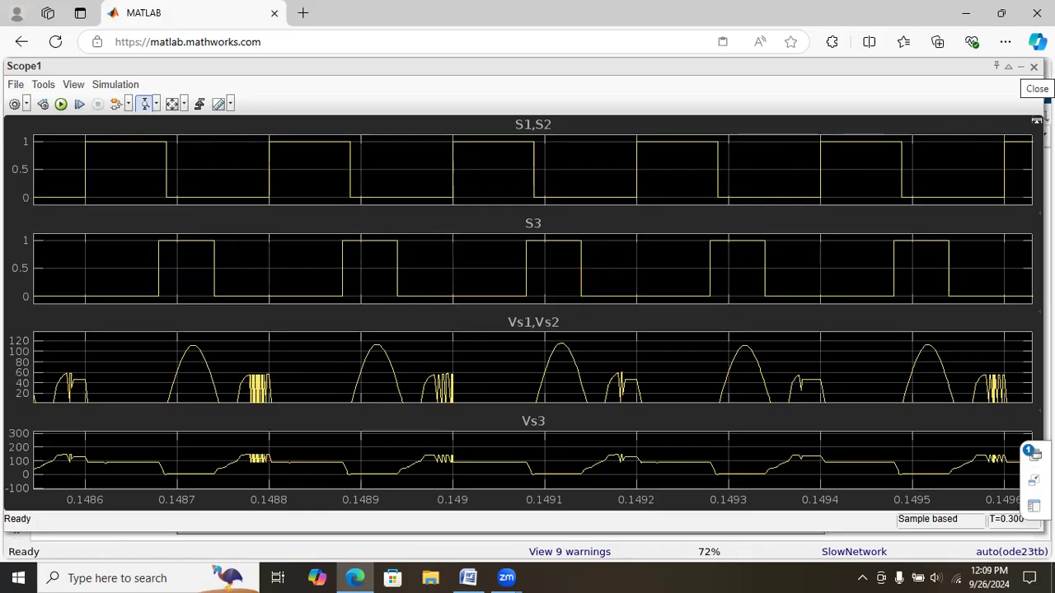
click(1033, 66)
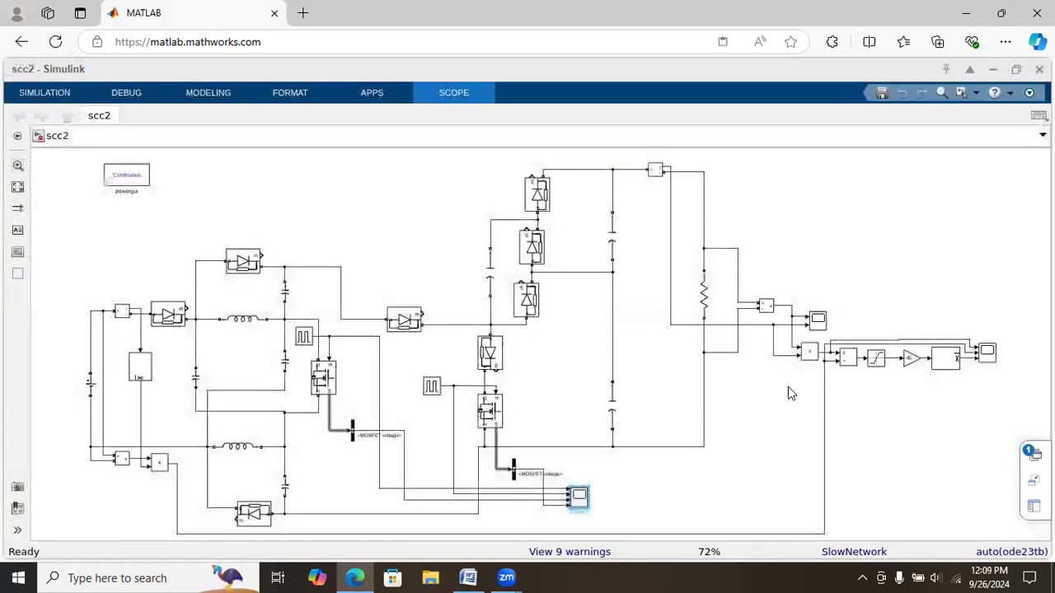
click(817, 322)
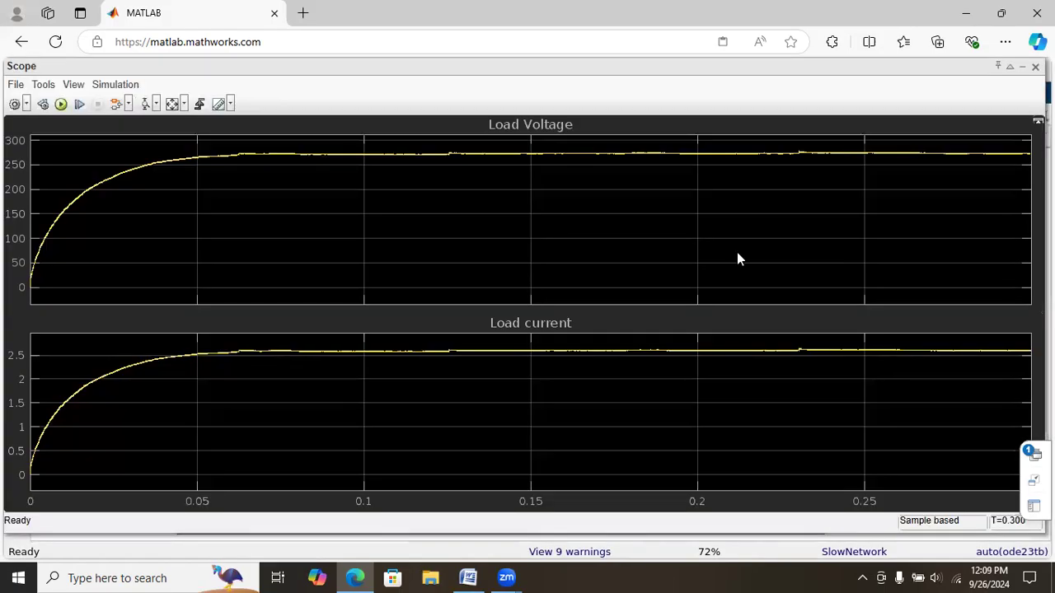
click(146, 110)
drag(559, 139, 566, 171)
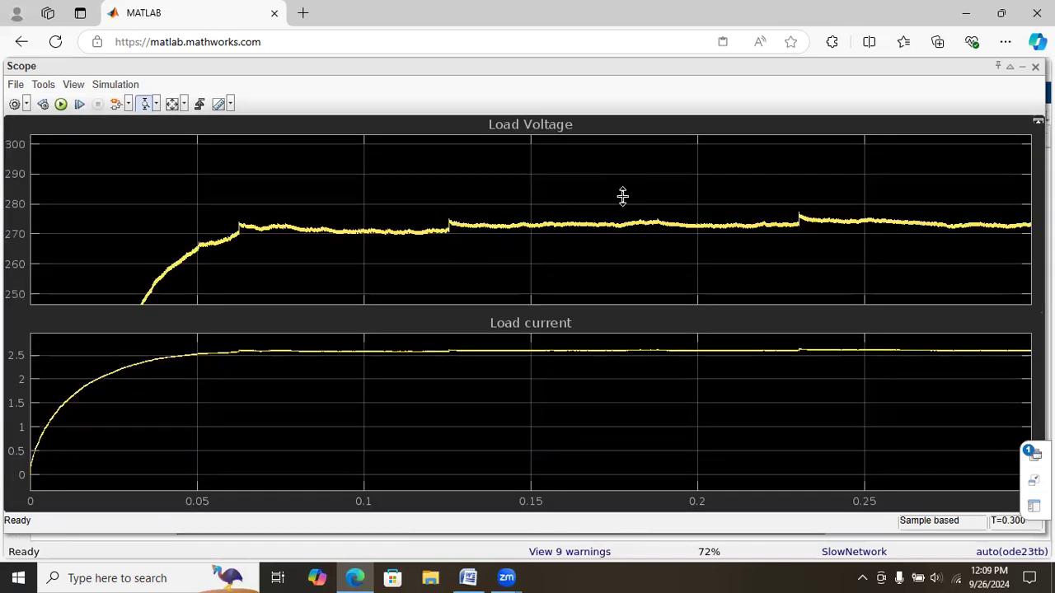
drag(623, 196, 634, 255)
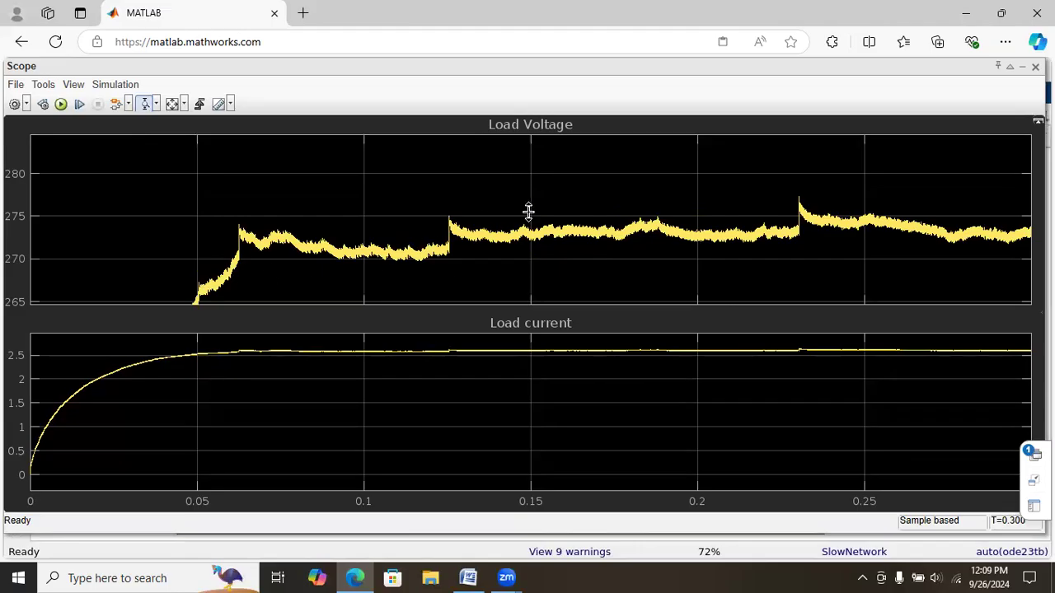
click(171, 105)
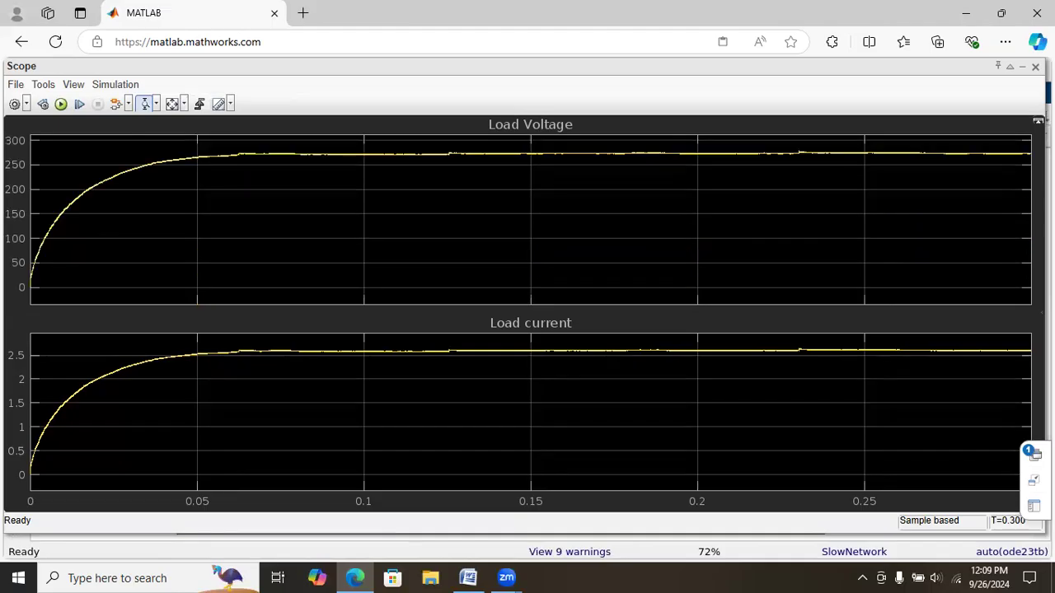
click(1036, 66)
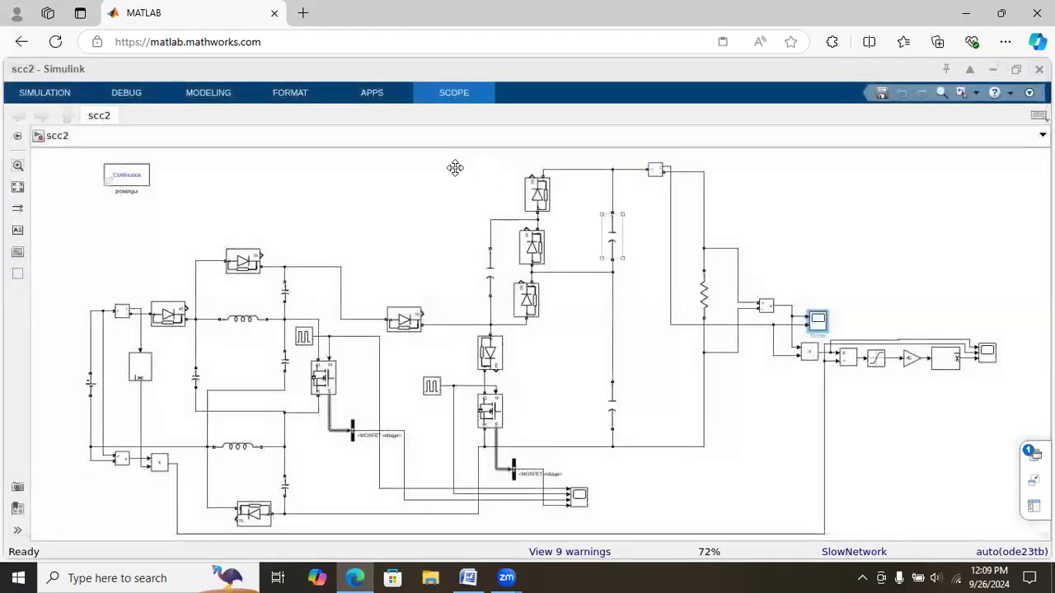
click(987, 352)
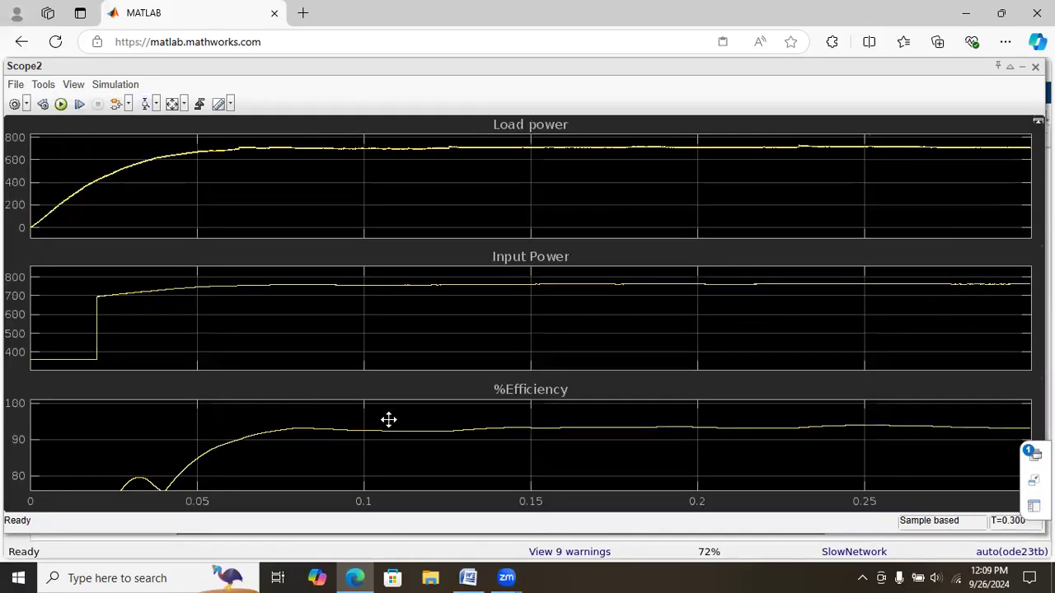
click(145, 104)
drag(673, 414, 651, 473)
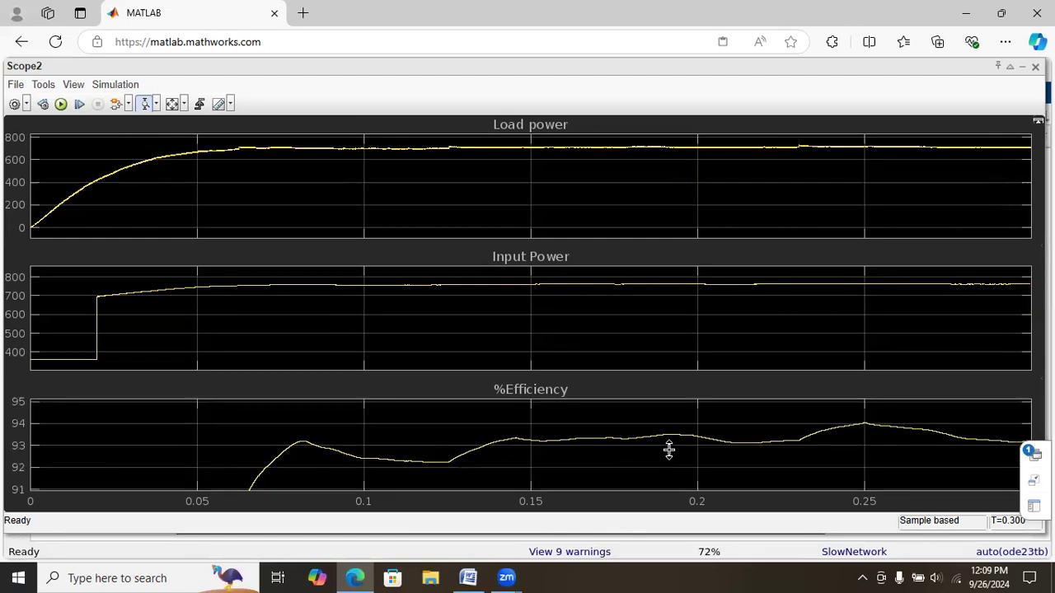
drag(715, 414, 718, 464)
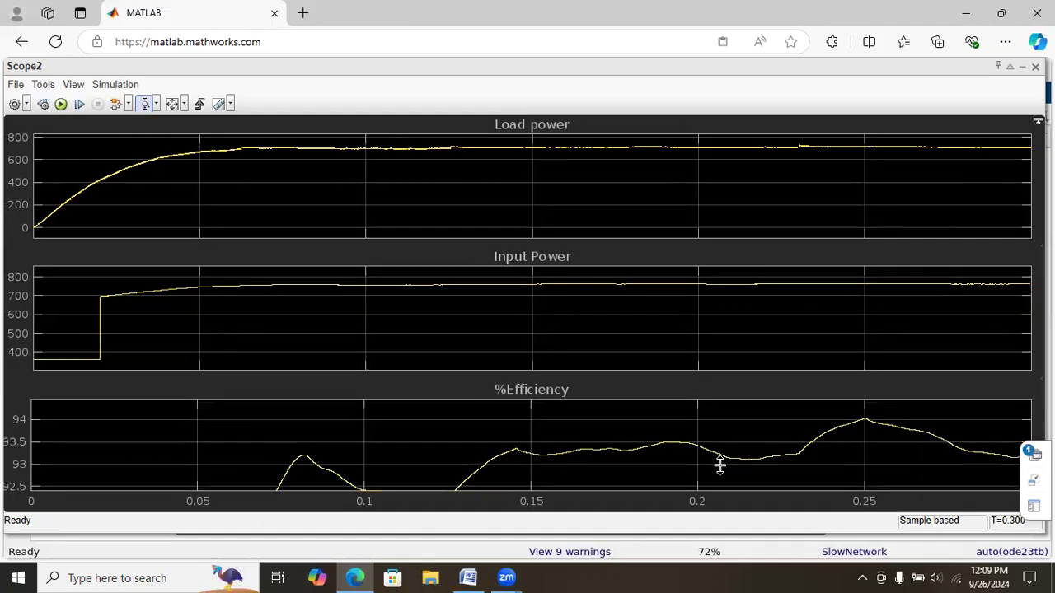
click(171, 104)
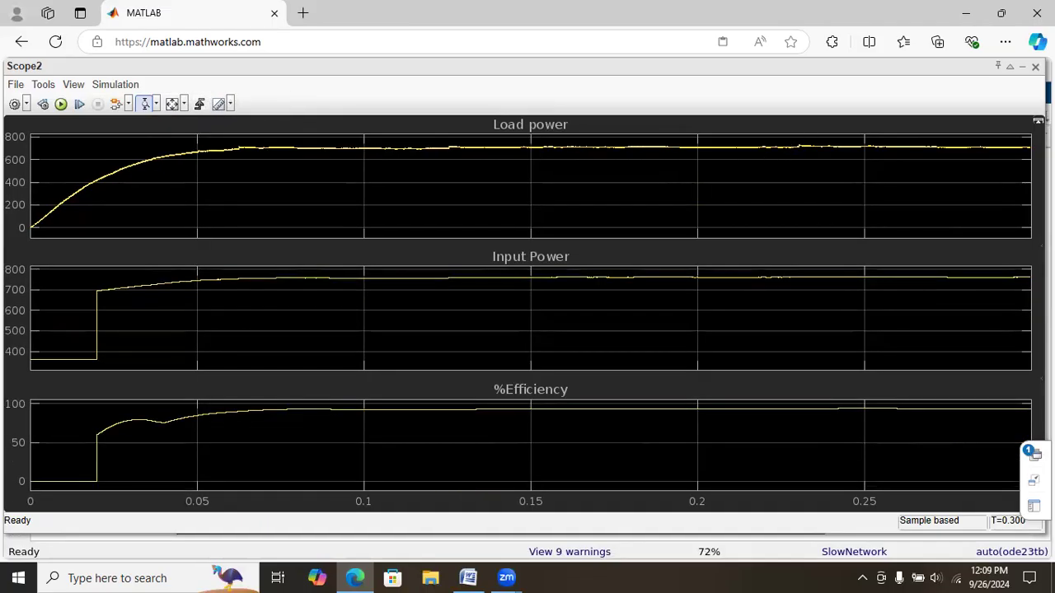
click(1035, 66)
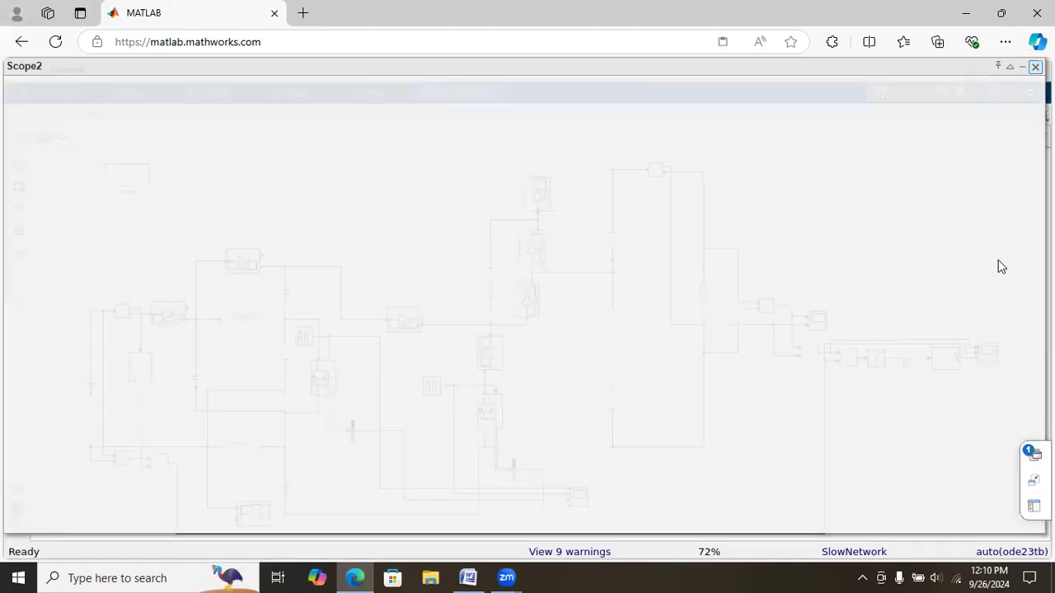
click(923, 299)
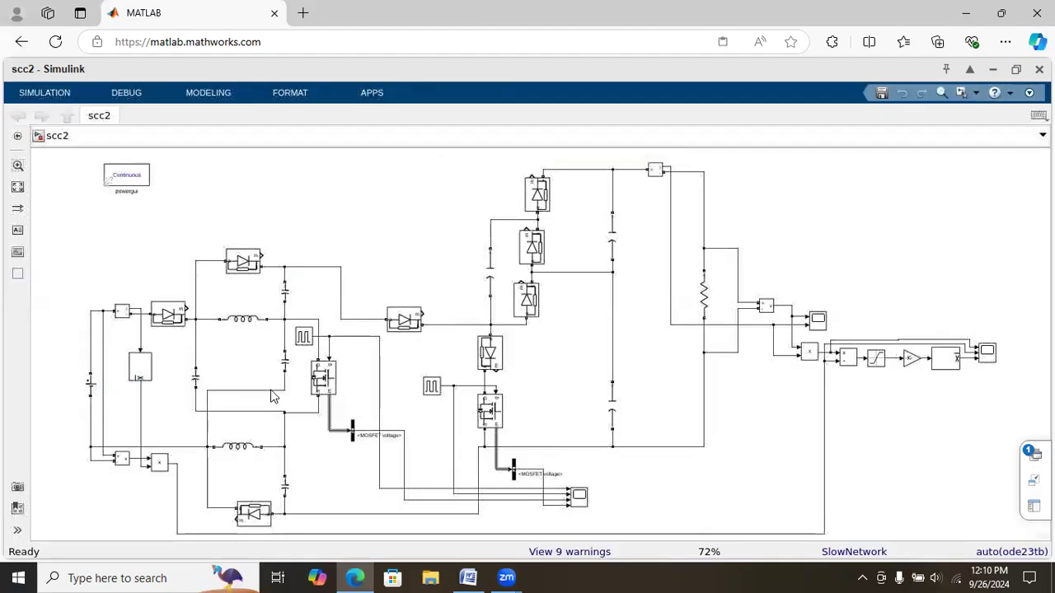
- Select the upper and right-hand diode sections, then Pulse Generator1 with its MOSFET and diode
drag(198, 243, 384, 309)
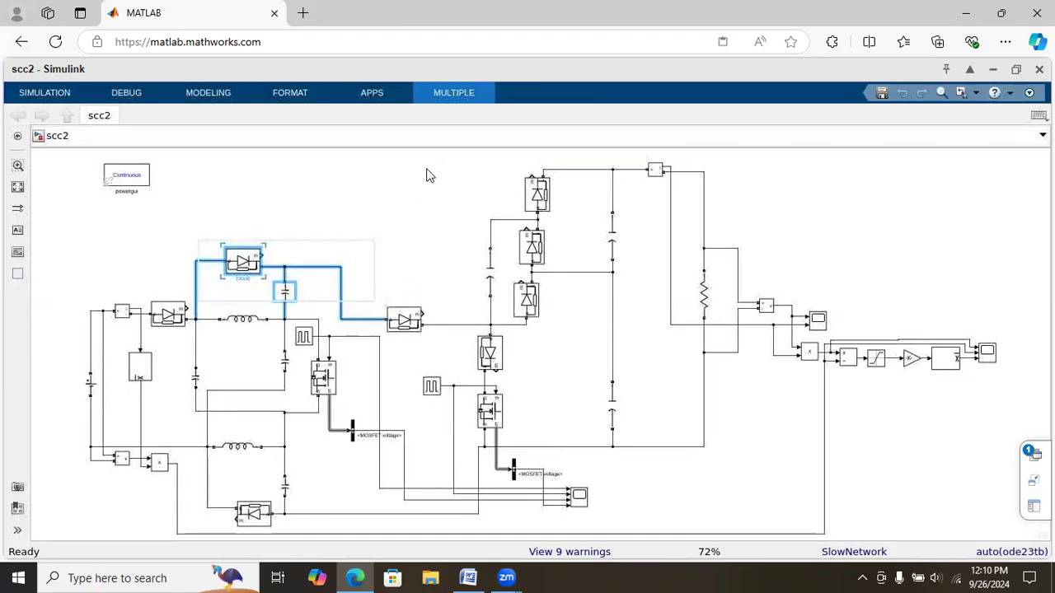
drag(426, 168, 780, 495)
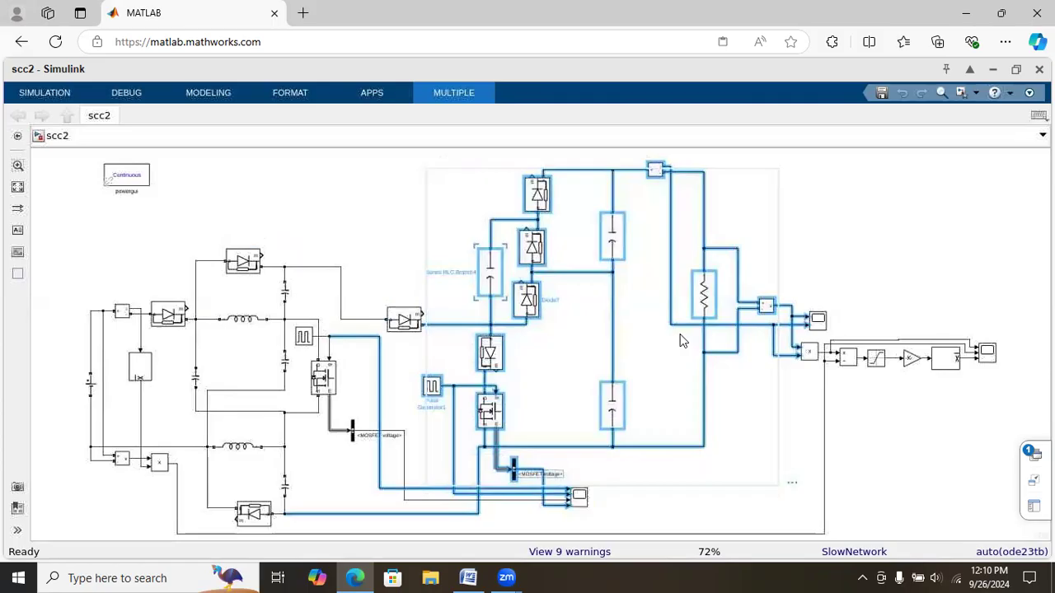
click(403, 375)
drag(403, 371, 507, 433)
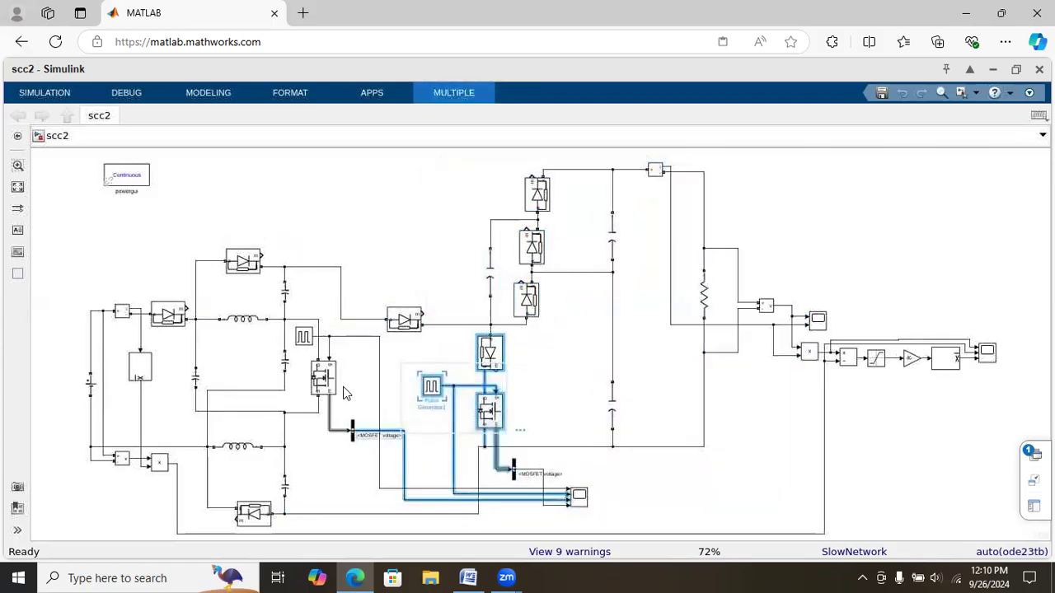